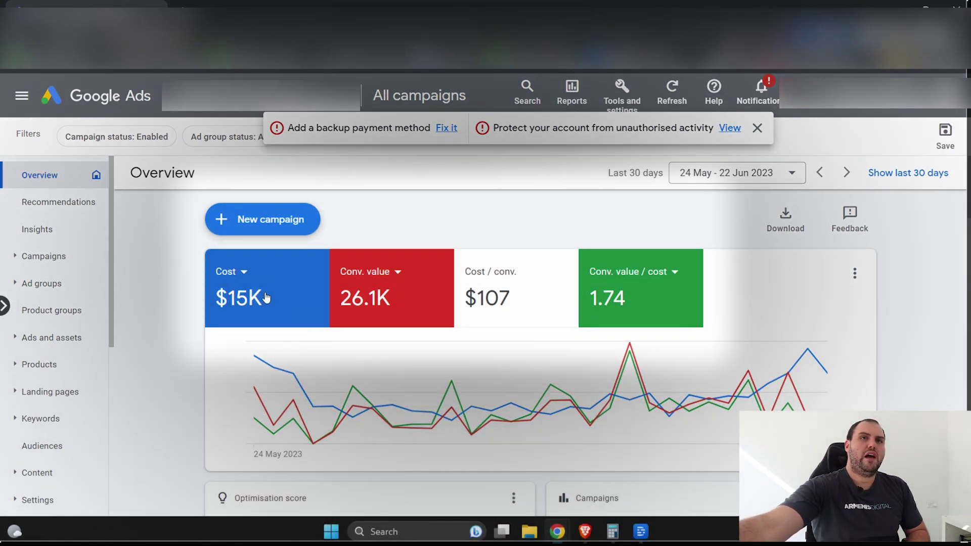
Add cost per conversion ($107) to the Overview chart as a yellow line.
mouse_move(267, 297)
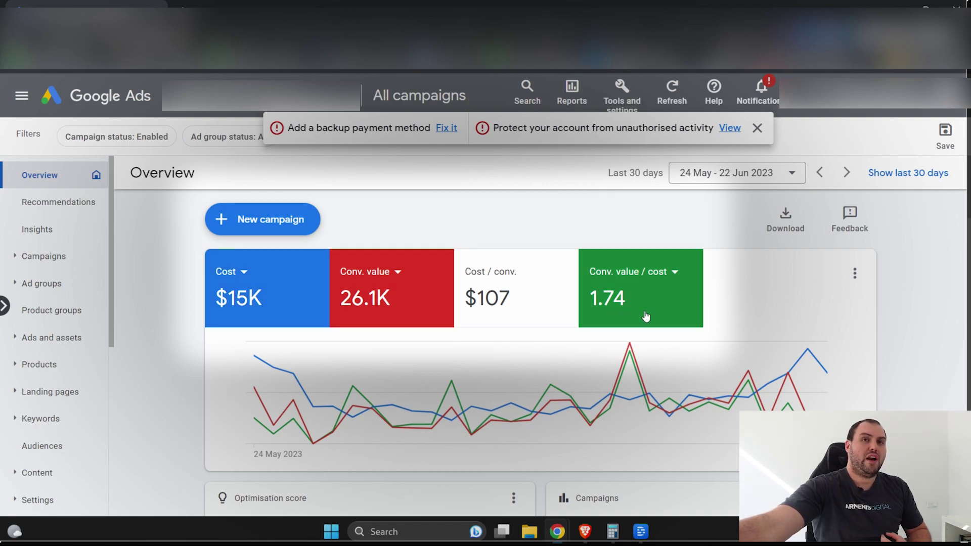
click(549, 297)
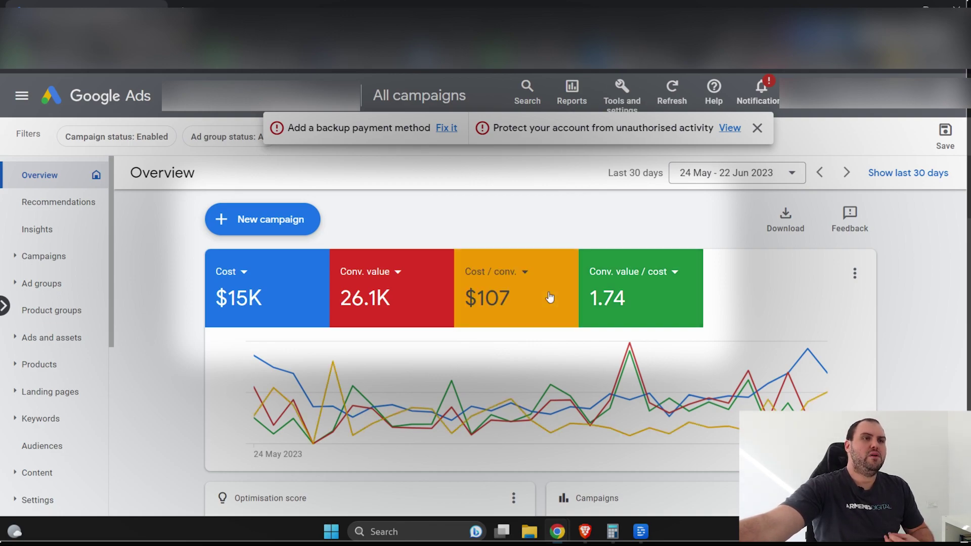
mouse_move(559, 290)
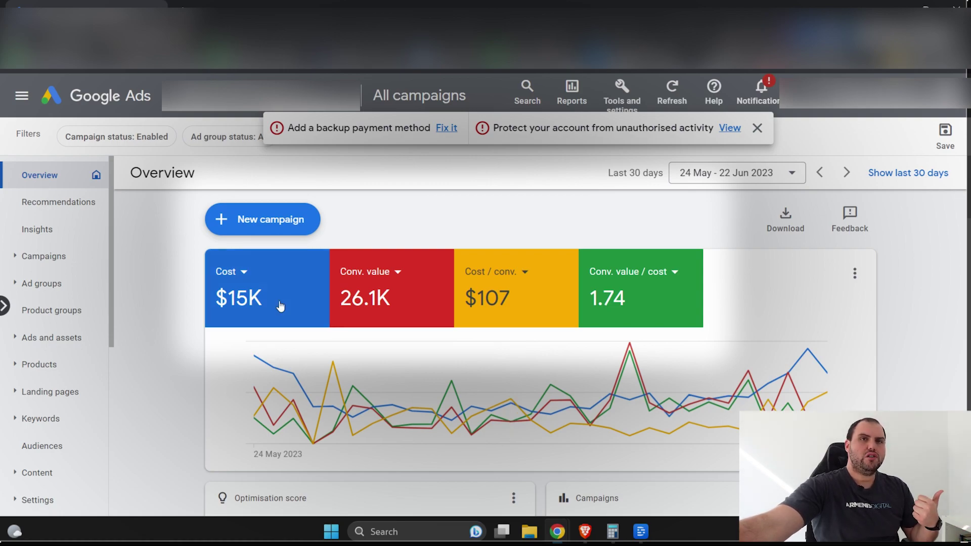
click(369, 275)
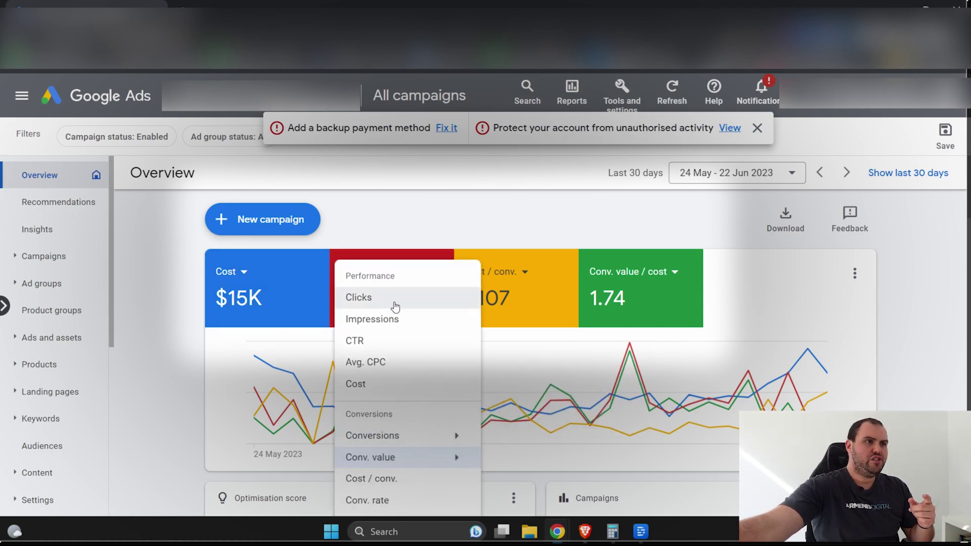
mouse_move(410, 457)
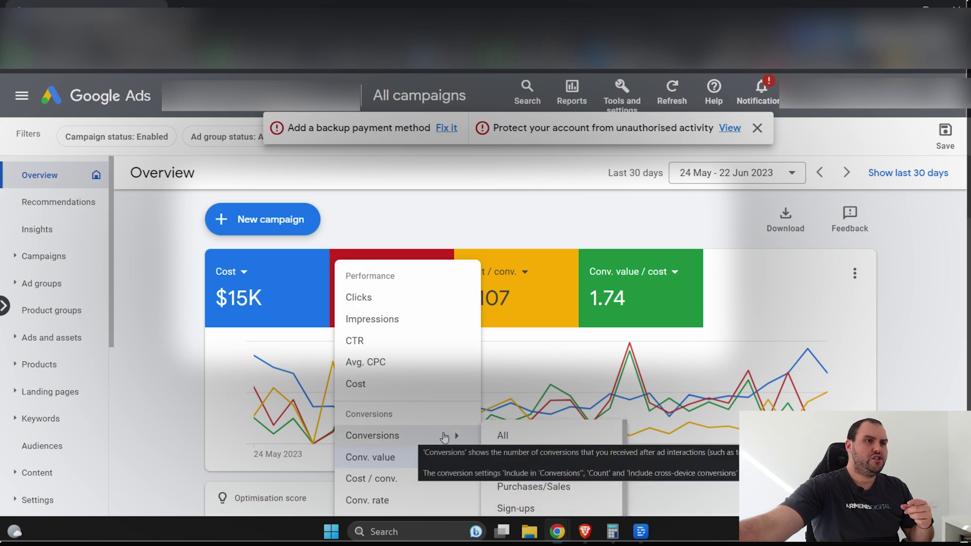
click(542, 228)
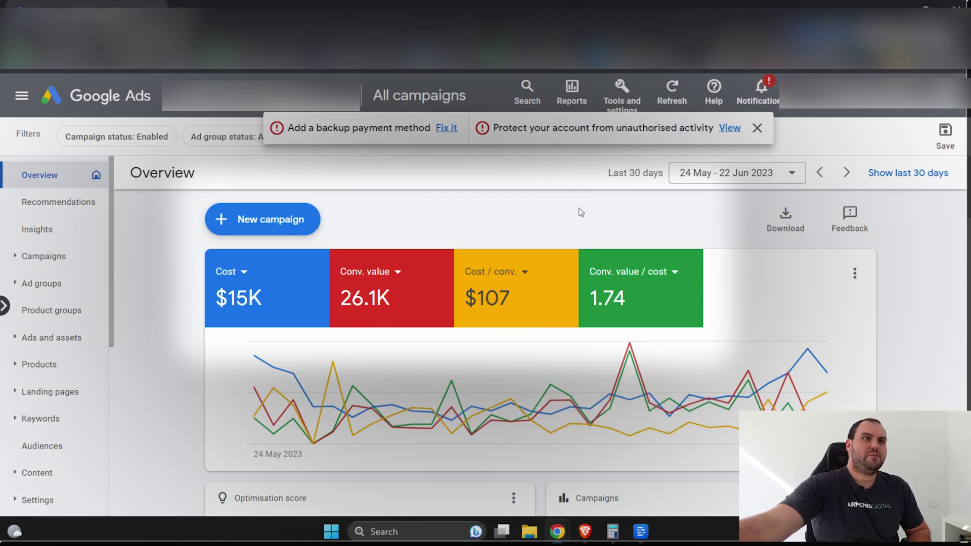
Dismiss the backup-payment and account-protection warnings and bring up the date-range options.
click(757, 129)
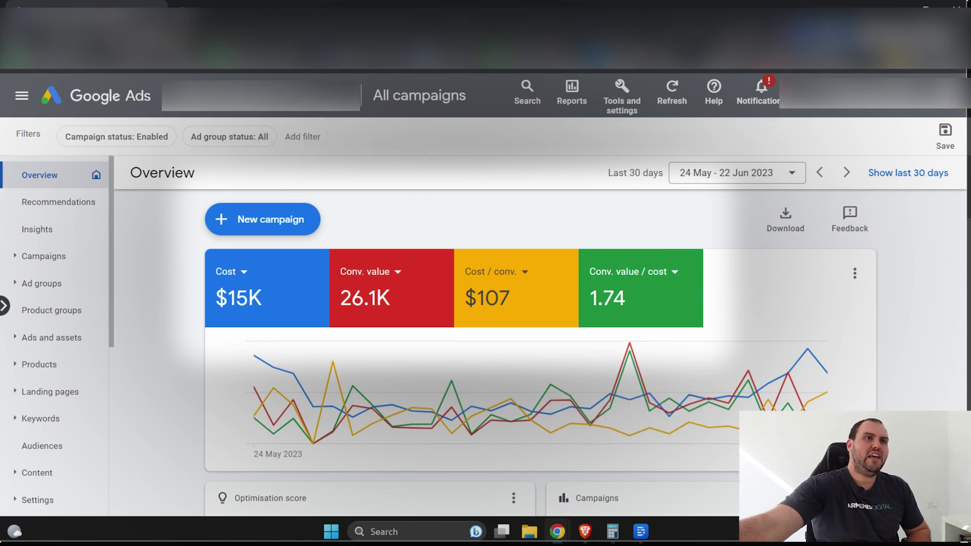
click(622, 96)
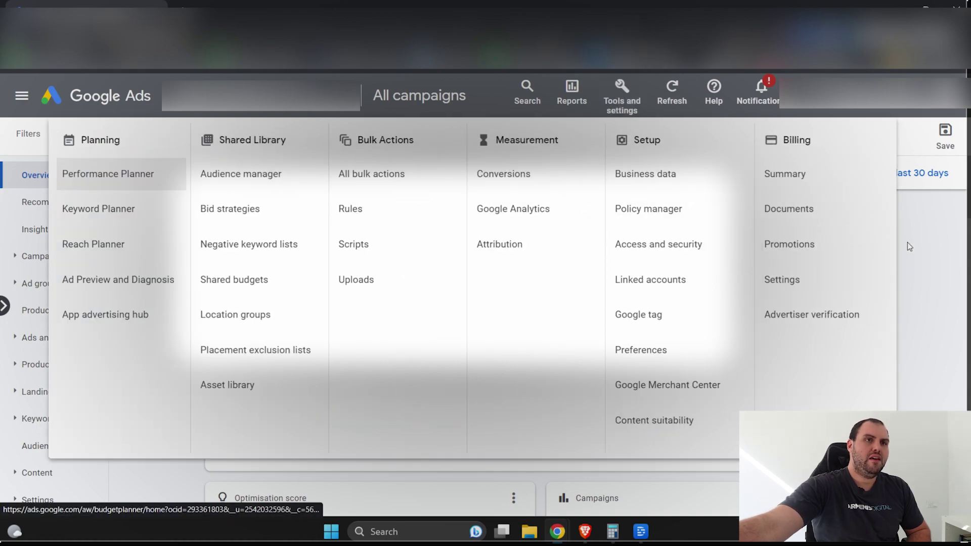
click(912, 226)
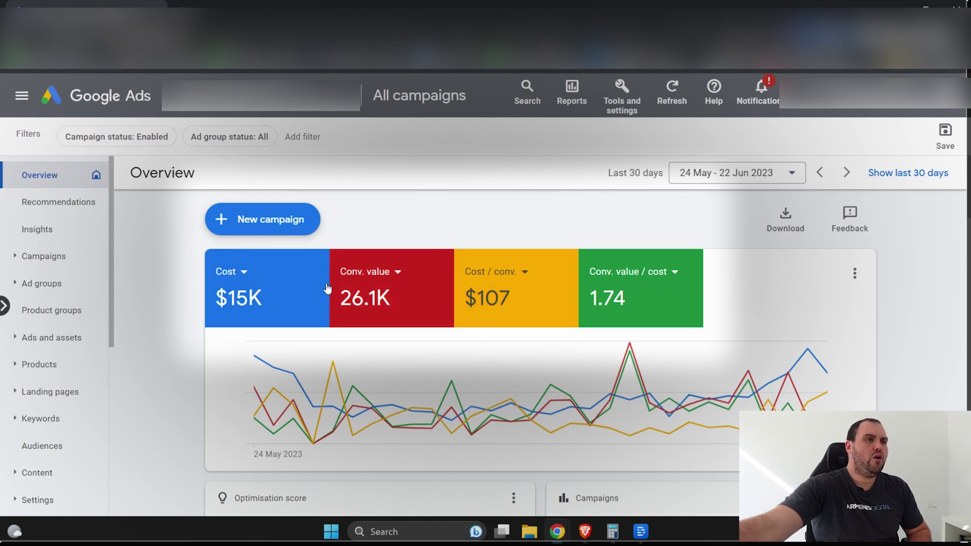
mouse_move(380, 359)
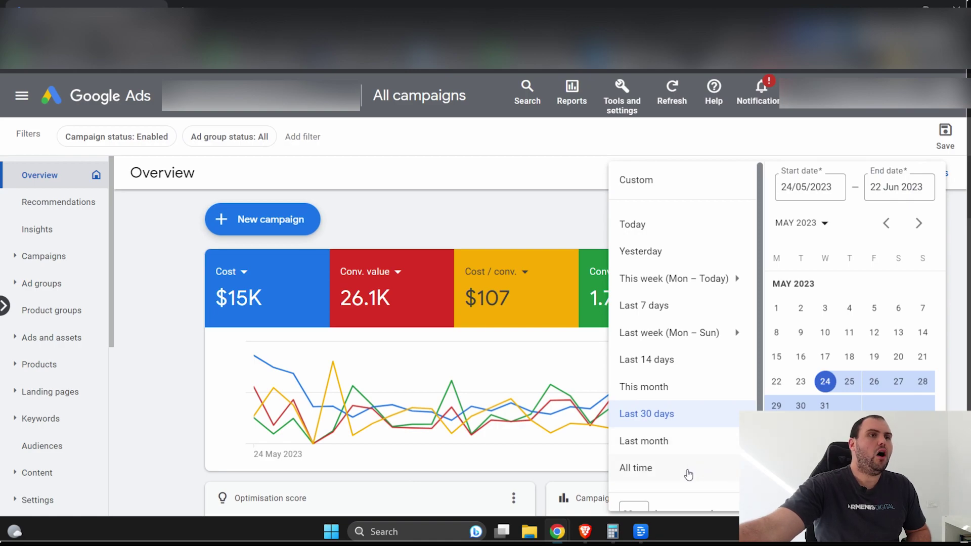
View all-time performance, then return to the last 30 days.
click(688, 474)
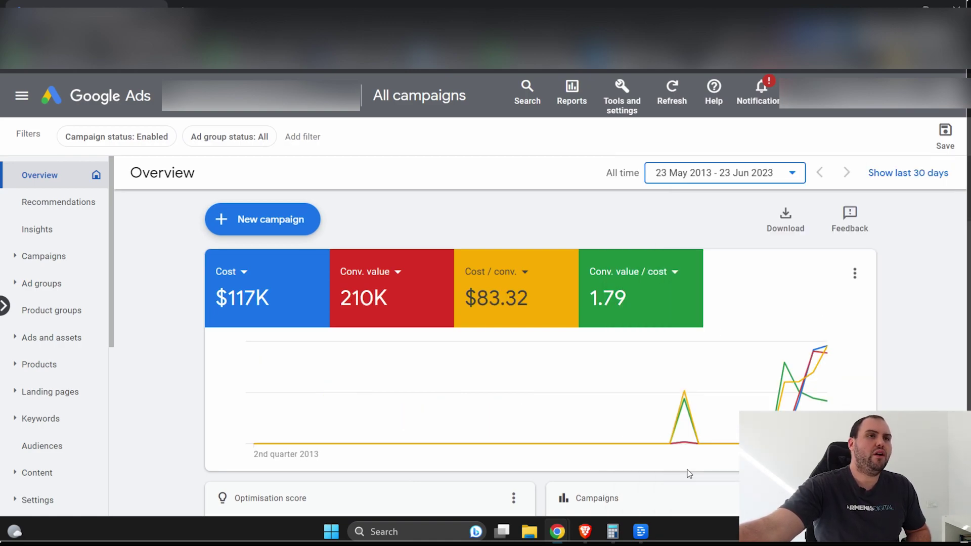
mouse_move(684, 422)
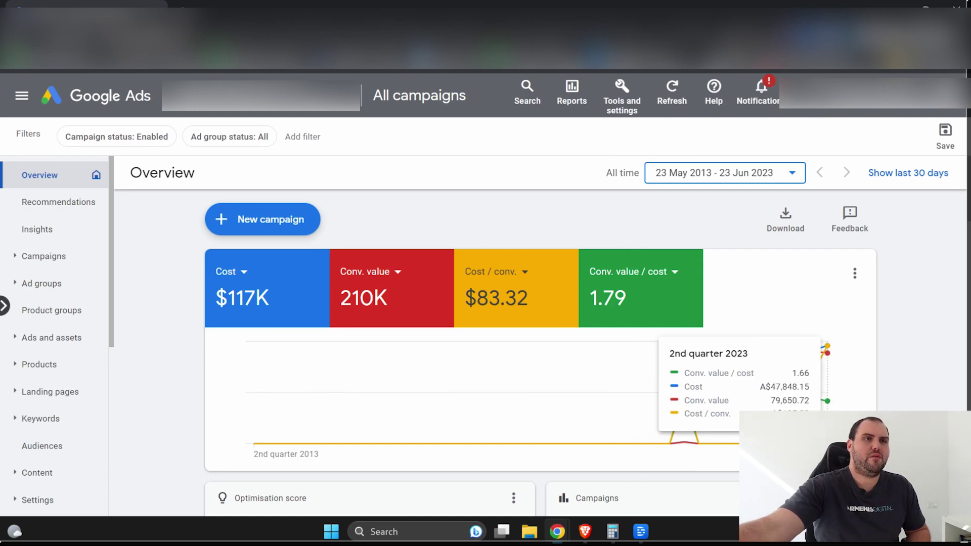
click(789, 172)
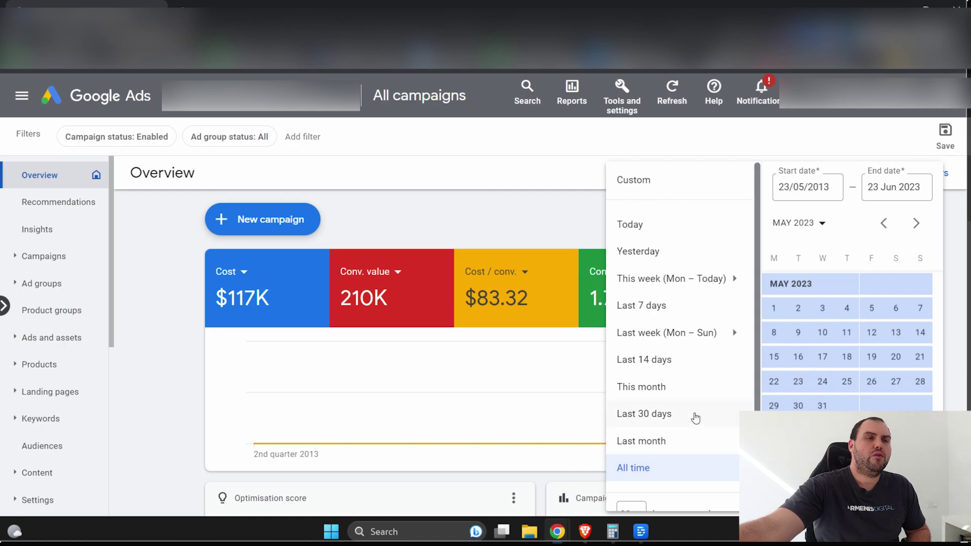
click(696, 418)
Set a custom date range starting 21 Jun 2022 through 22 Jun 2023.
click(754, 177)
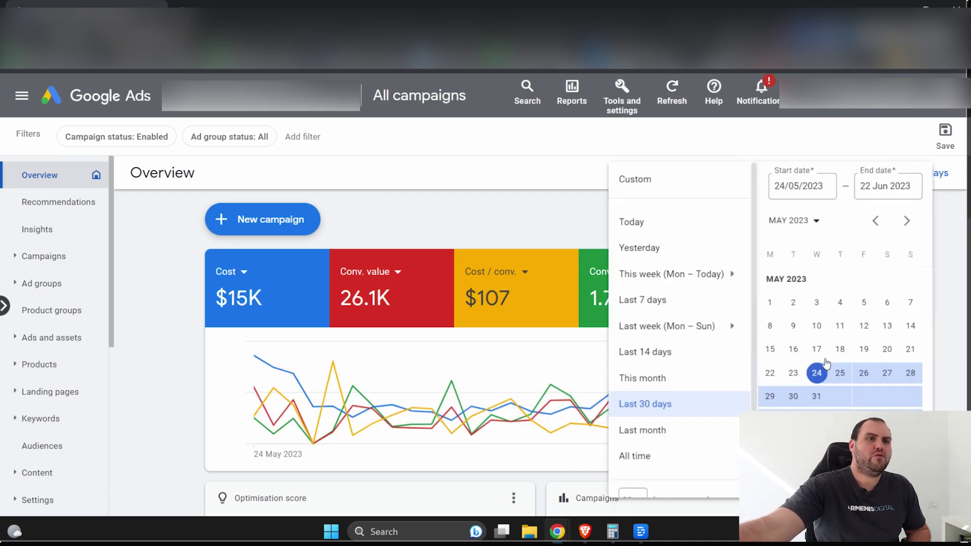
scroll(849, 313, up, 15)
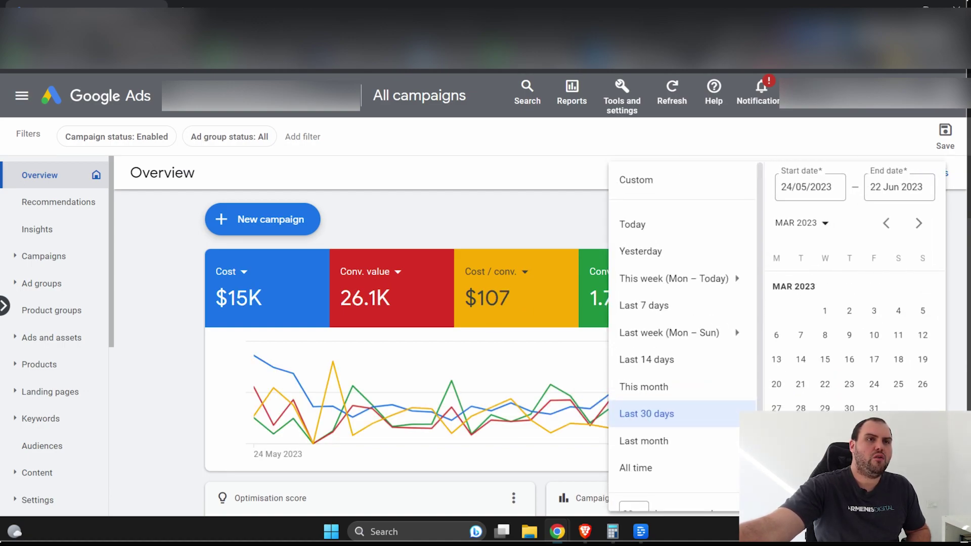
scroll(849, 334, up, 8)
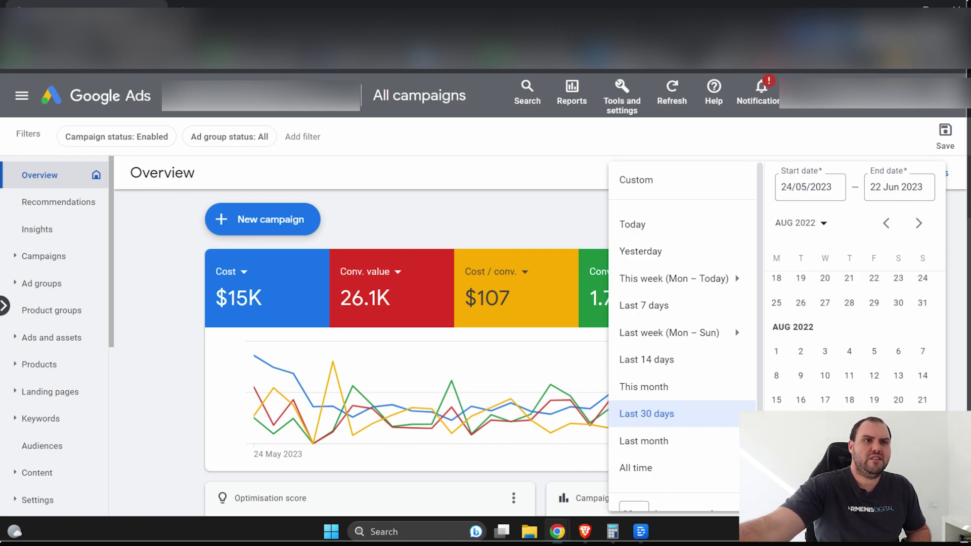
scroll(850, 314, up, 5)
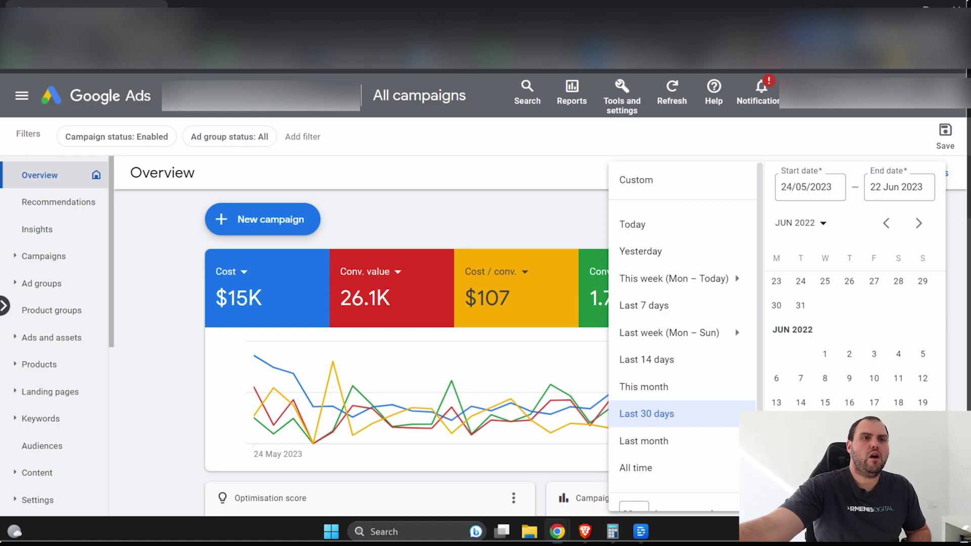
click(800, 426)
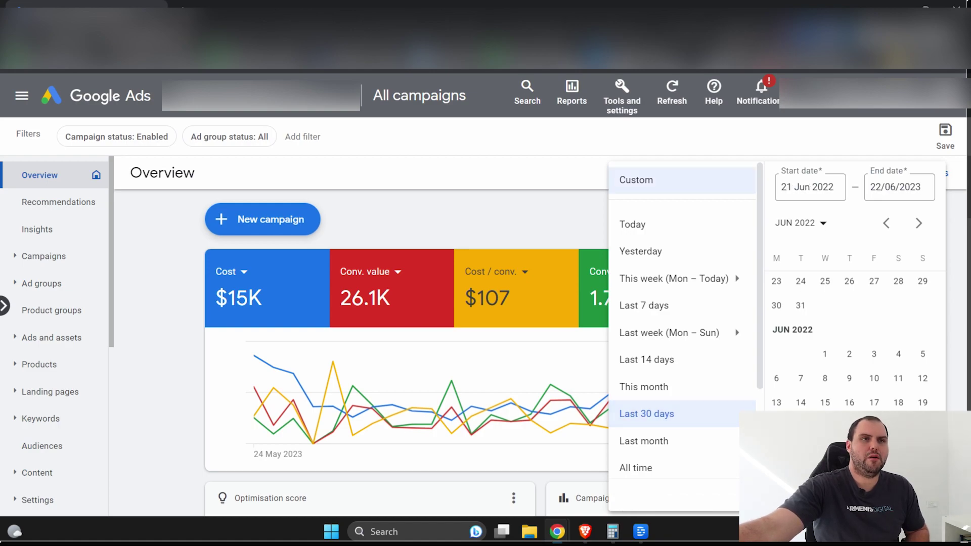
key(Return)
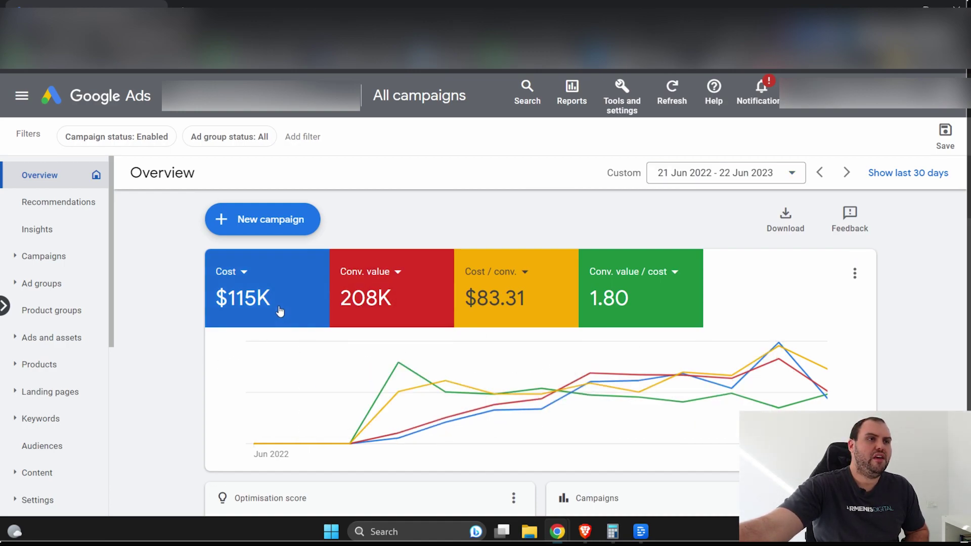
Remove Cost, Cost / conv. and Conv. value / cost from the chart.
click(325, 320)
click(508, 314)
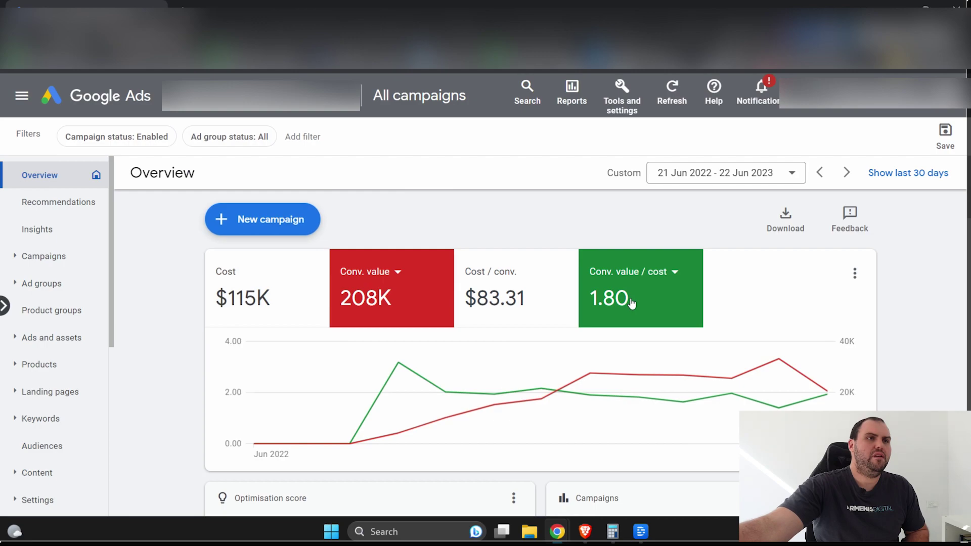
click(632, 302)
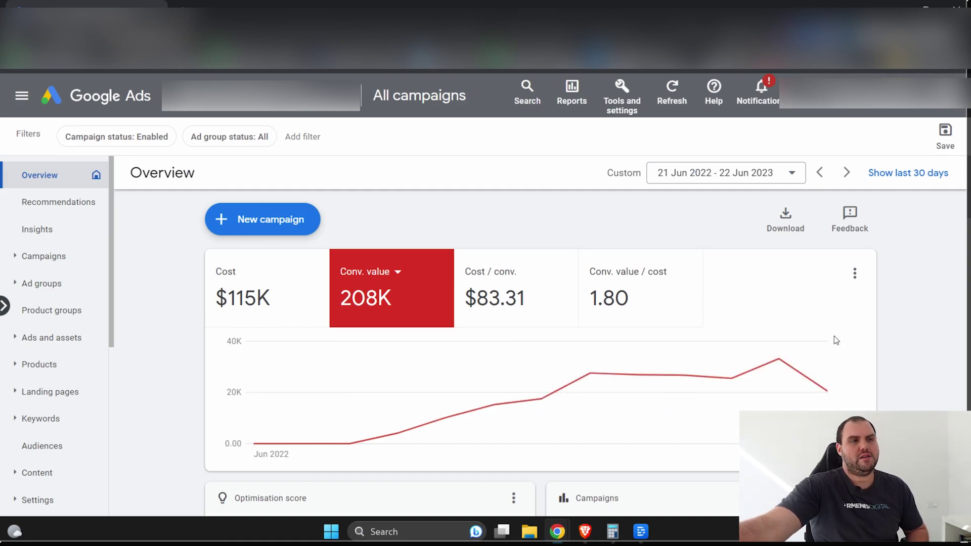
Group the conversion value chart by week instead of by quarter.
mouse_move(388, 439)
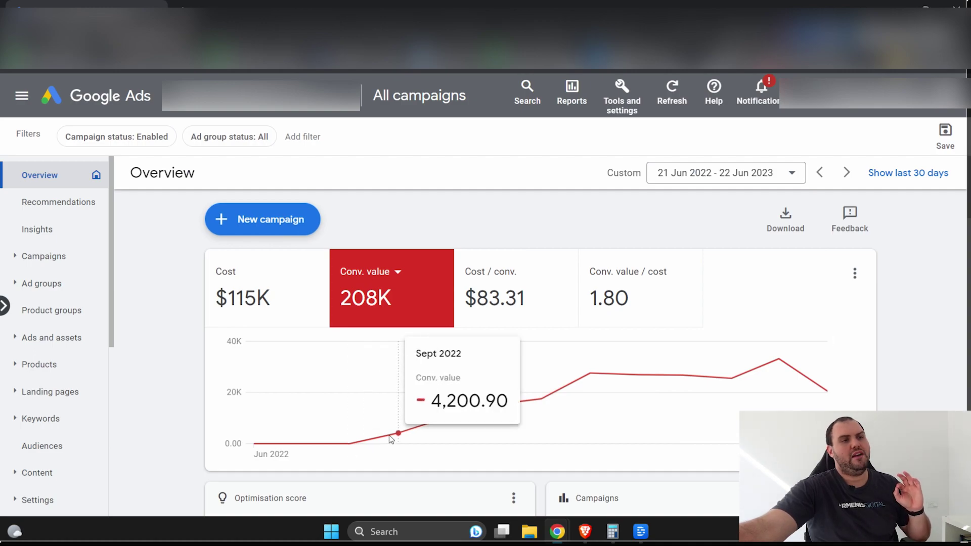
click(854, 273)
click(809, 363)
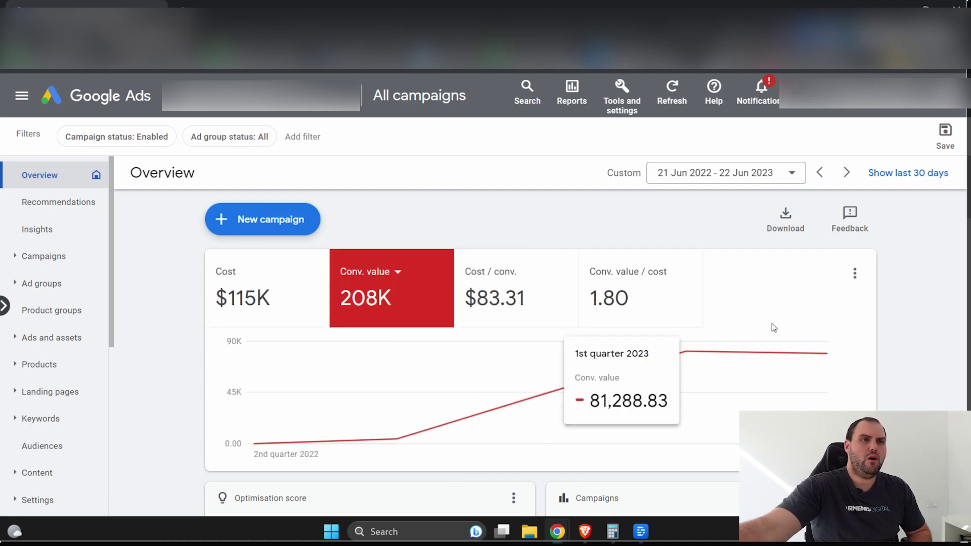
click(854, 274)
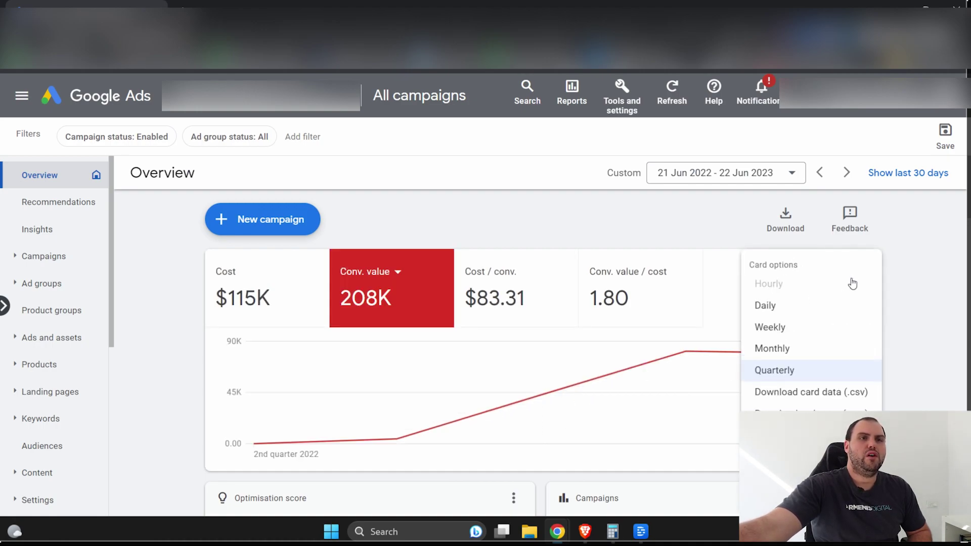
click(794, 328)
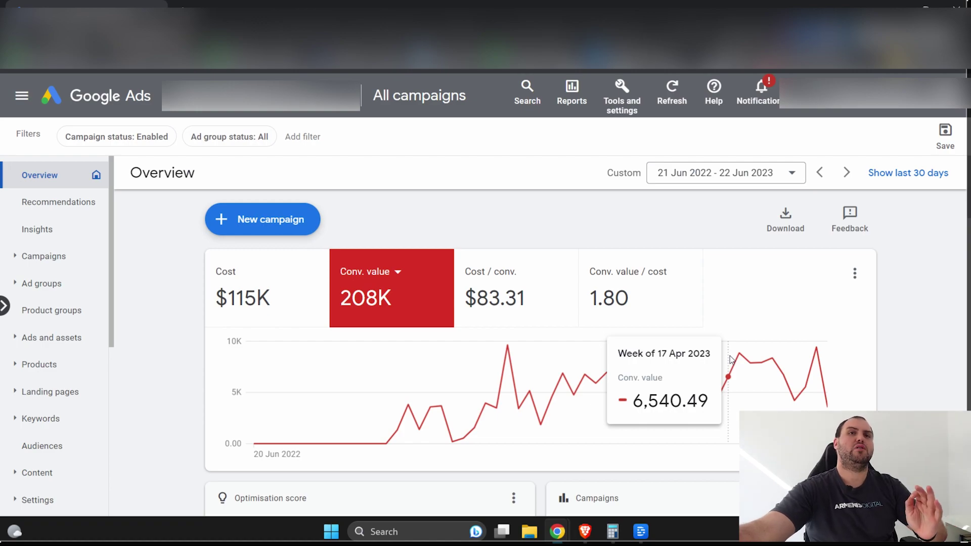
Group the performance chart data by week.
click(772, 174)
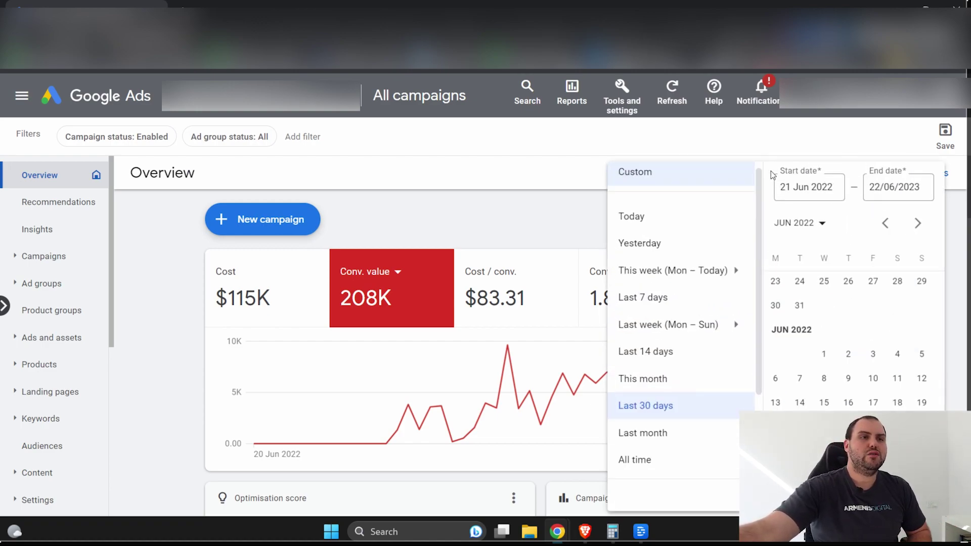
click(703, 407)
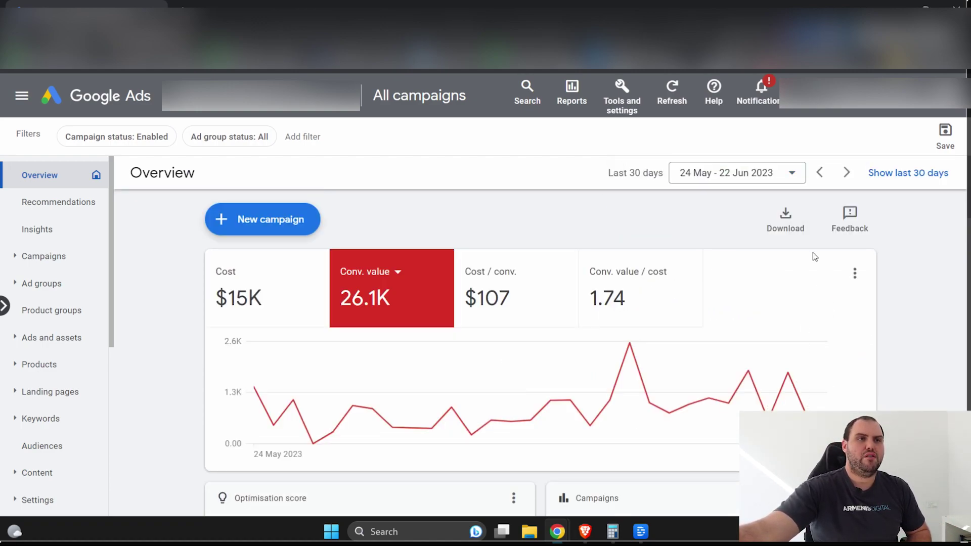
click(854, 274)
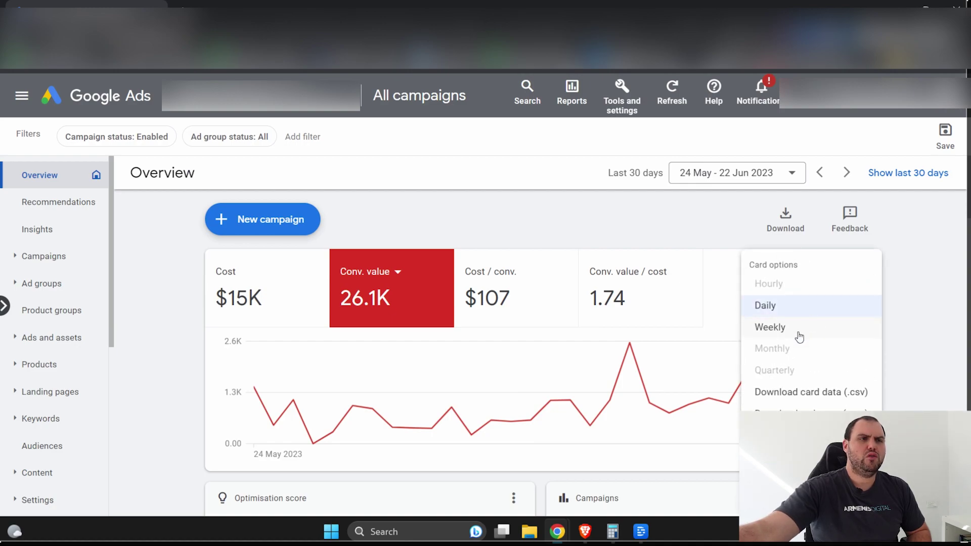
click(785, 309)
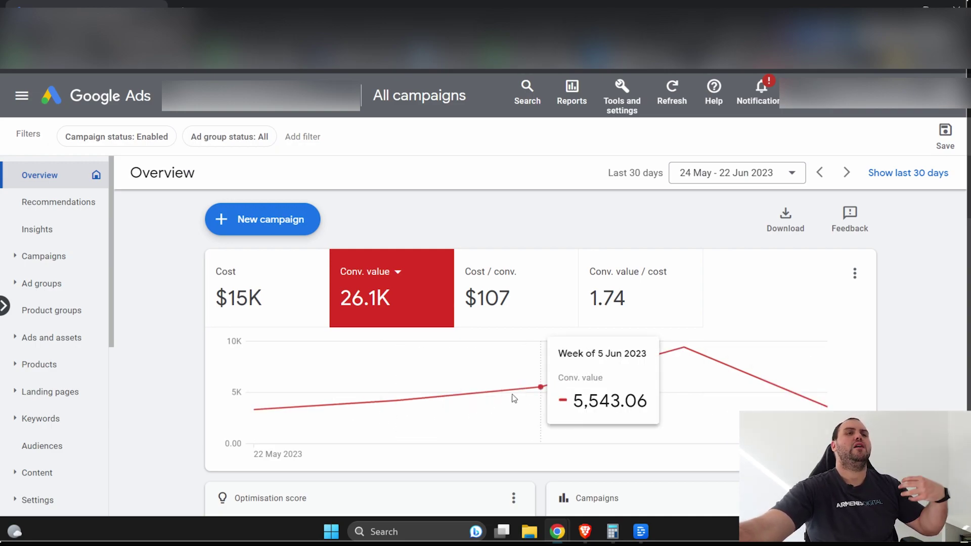
Set the date range to 1 Apr – 23 Jun 2023.
click(708, 185)
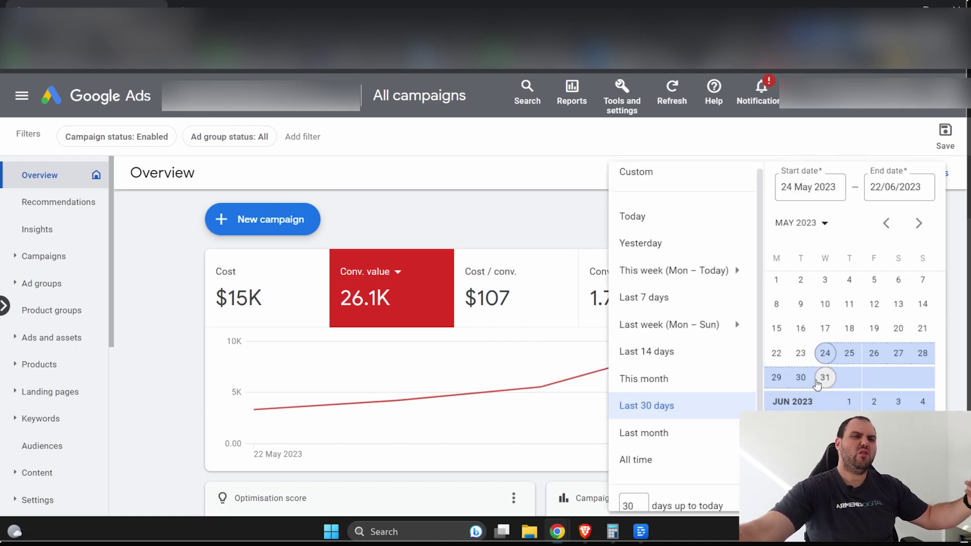
scroll(869, 354, up, 5)
click(908, 348)
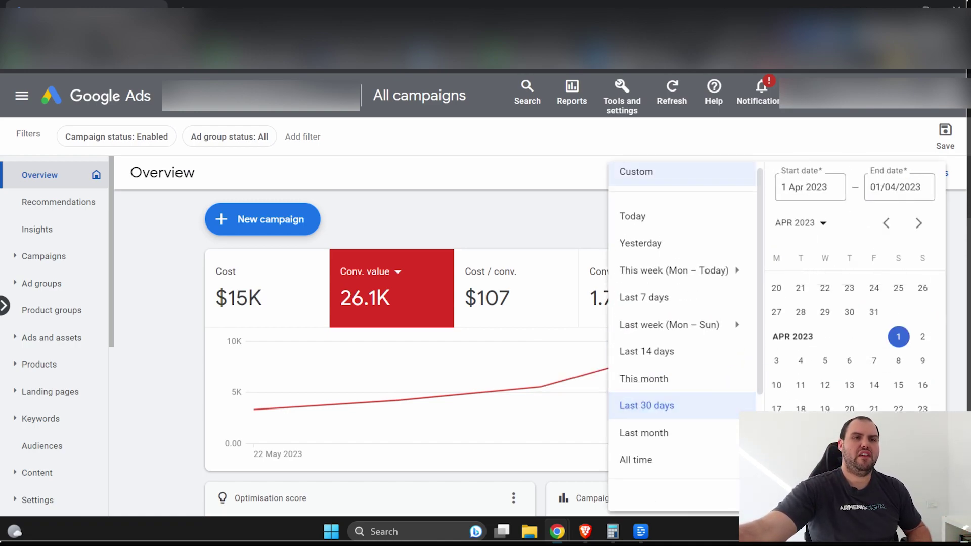
scroll(908, 348, down, 4)
click(873, 442)
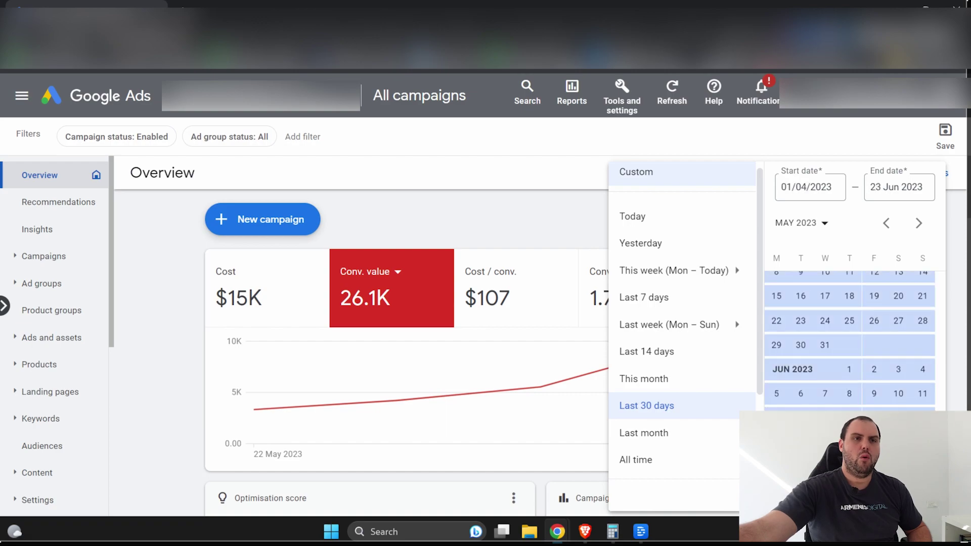
click(925, 498)
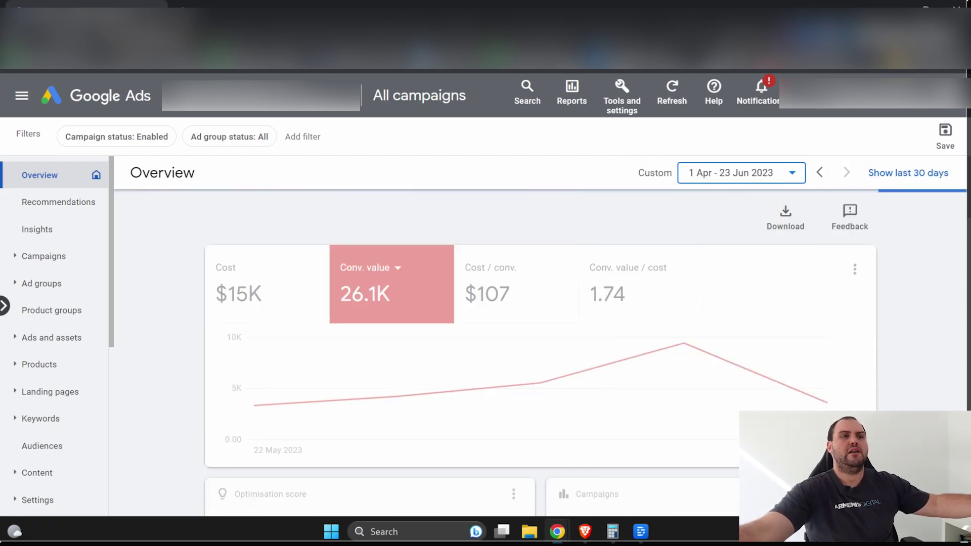
Re-apply weekly grouping to the chart for the new date range.
click(856, 280)
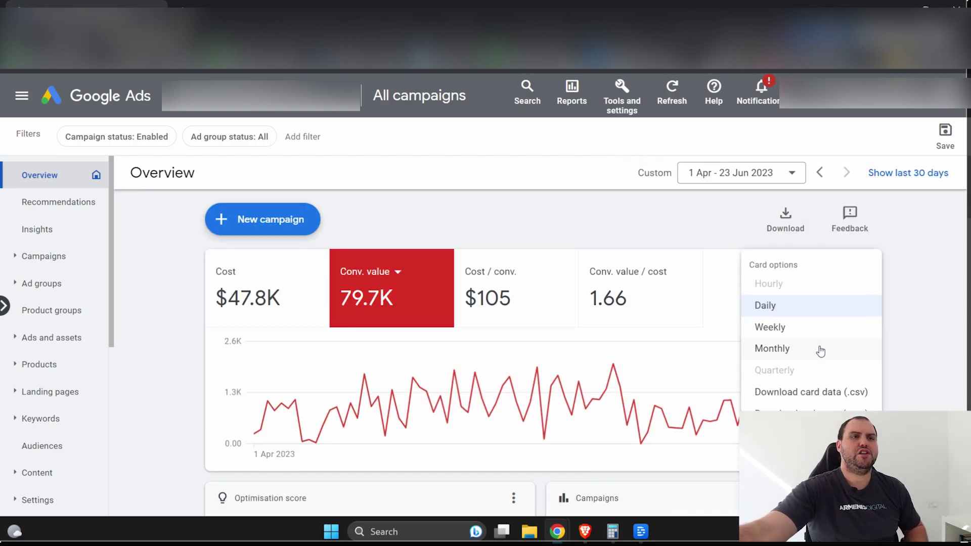
click(804, 332)
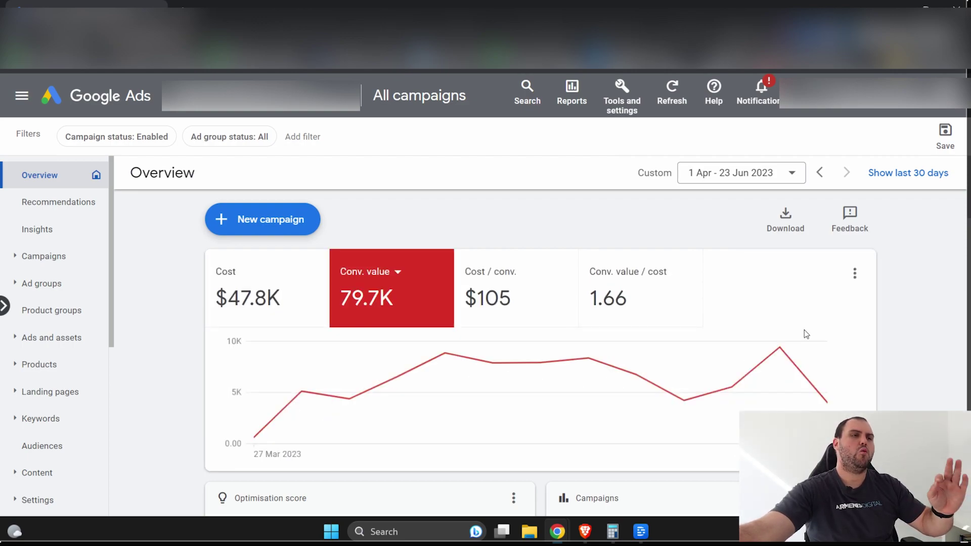
mouse_move(347, 396)
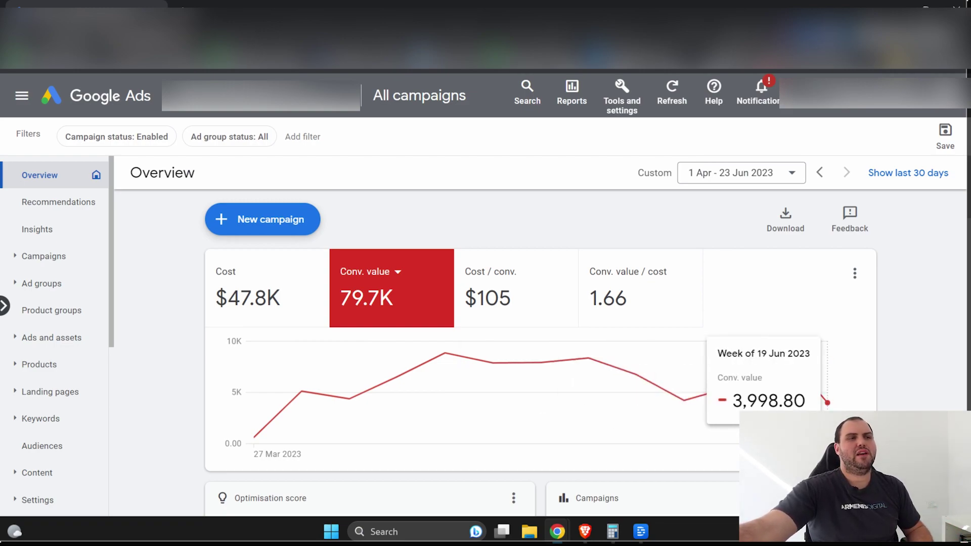
Group conversion value by month, showing April 2023 at 25,523.44.
click(855, 273)
click(830, 347)
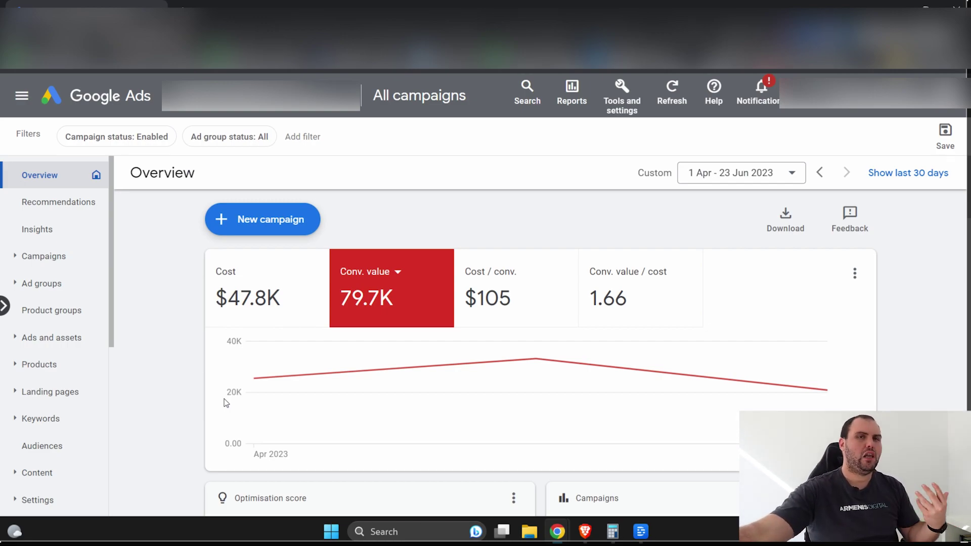
Switch to the last 7 days (16–22 Jun 2023) compared with 9–15 Jun 2023.
click(724, 176)
click(586, 298)
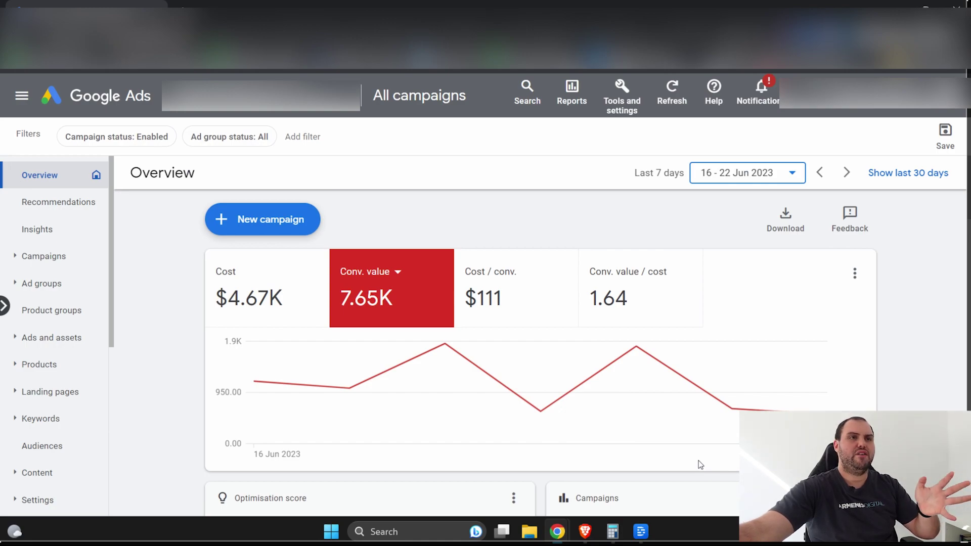
click(764, 181)
scroll(738, 481, down, 2)
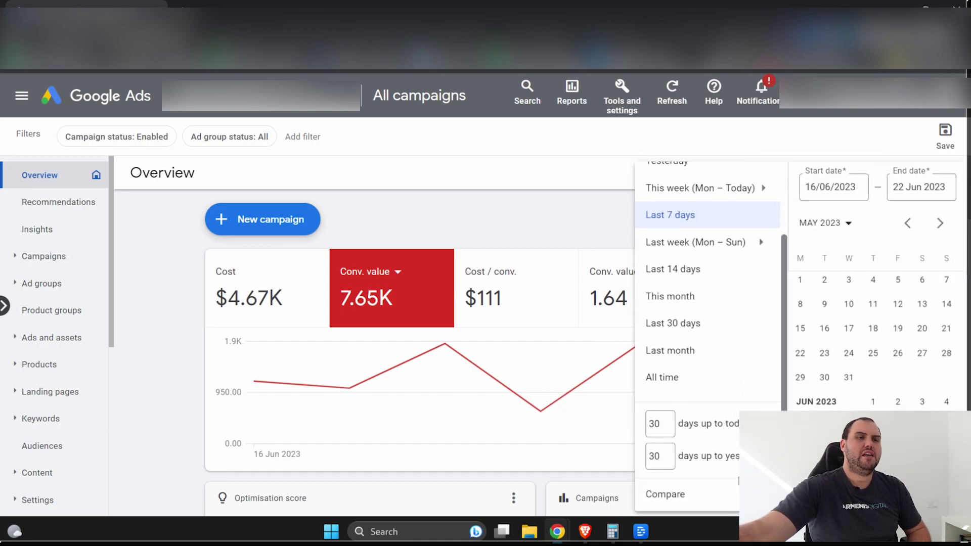
click(738, 482)
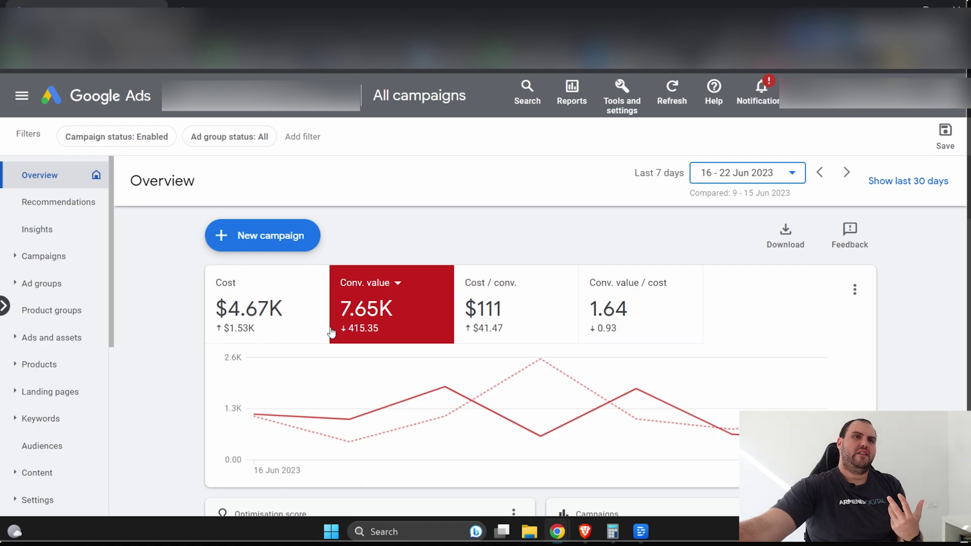
Show the last 30 days compared with the previous period, 24 Apr–23 May 2023.
click(903, 182)
click(789, 173)
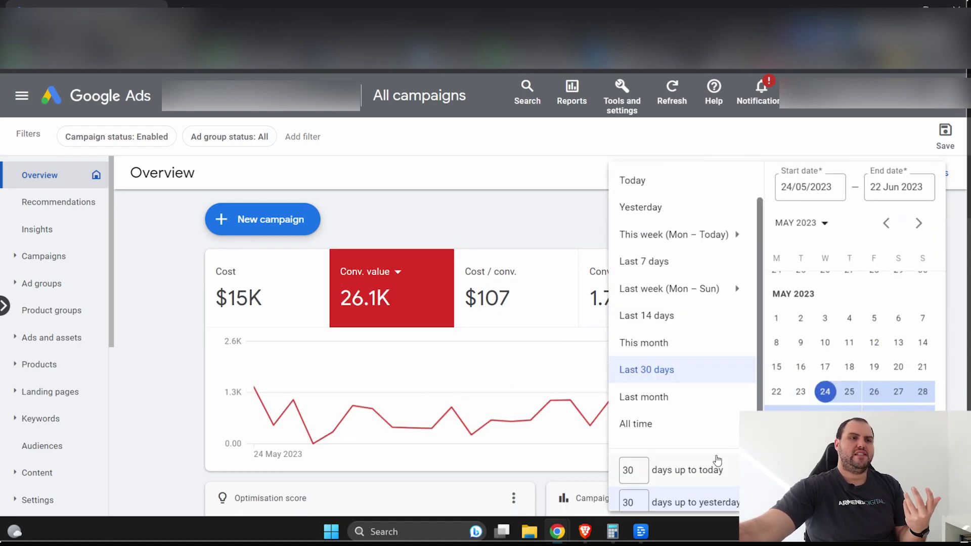
scroll(717, 460, down, 4)
click(733, 381)
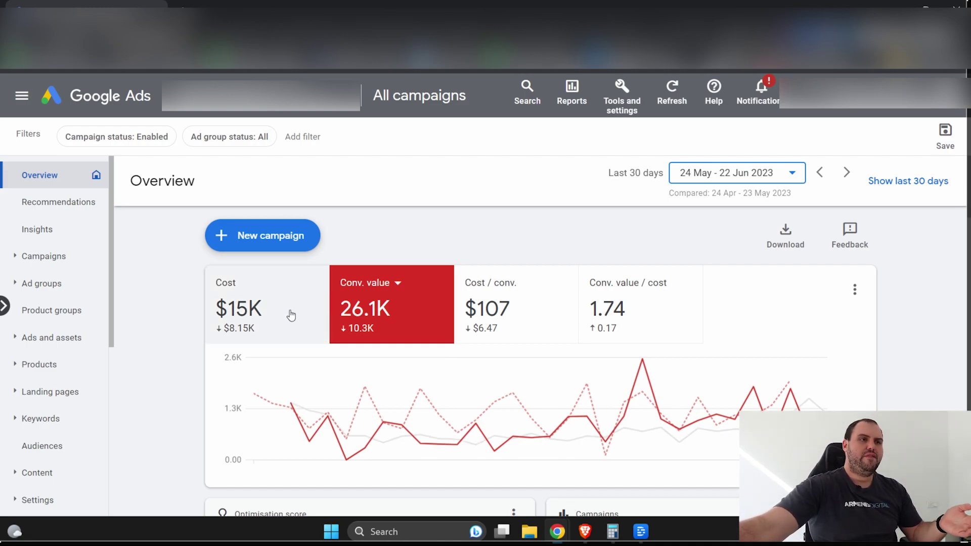
Turn the period comparison back off.
click(767, 181)
scroll(734, 461, down, 3)
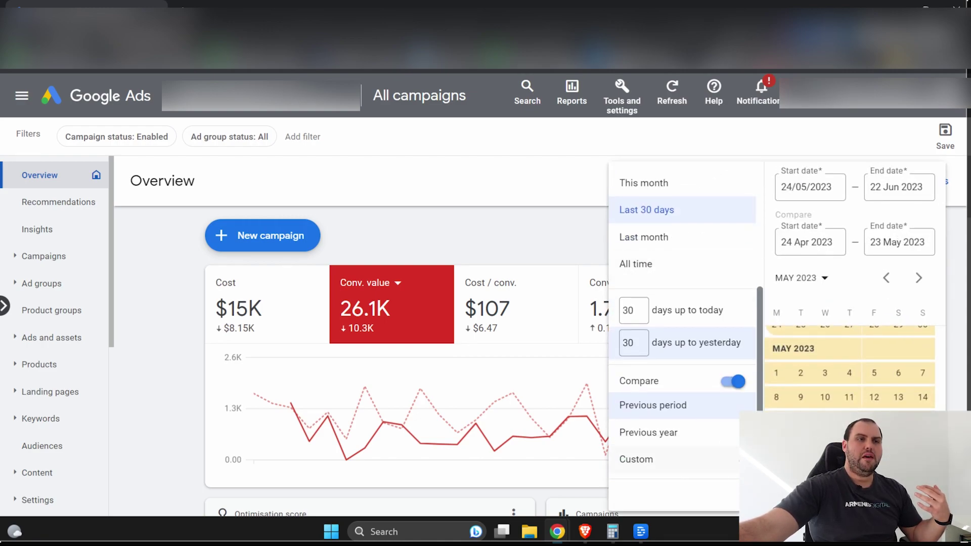
click(736, 383)
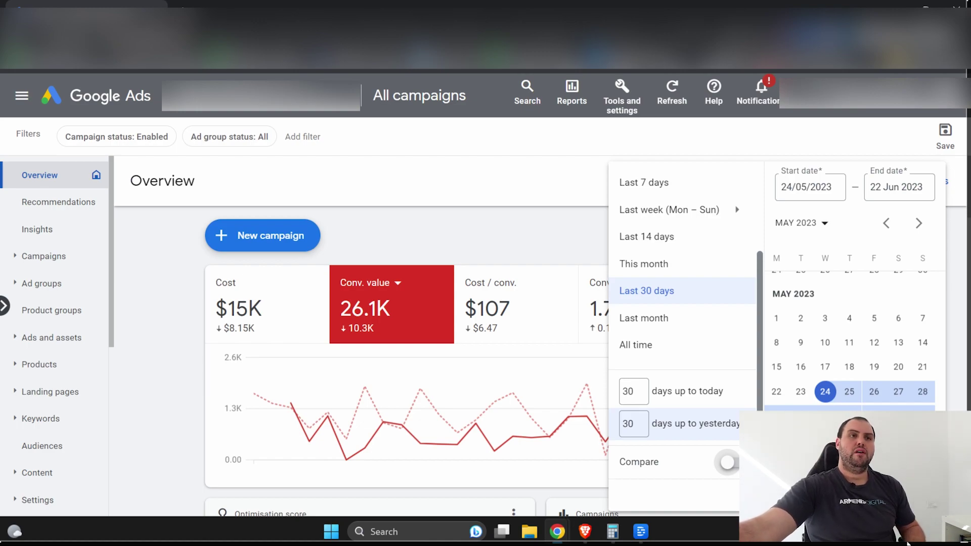
Set the range to 1–31 May 2023, compared with 31 Mar – 30 Apr 2023.
click(775, 318)
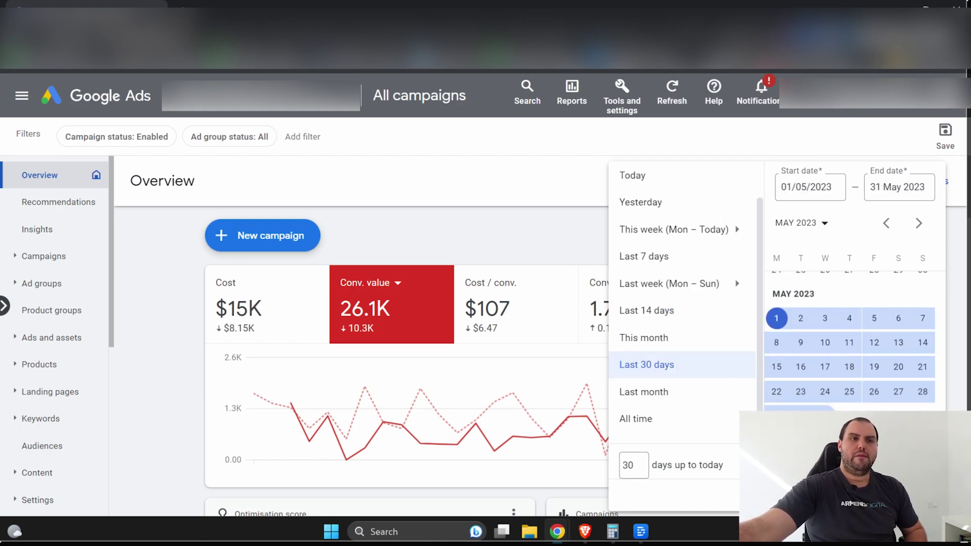
click(920, 498)
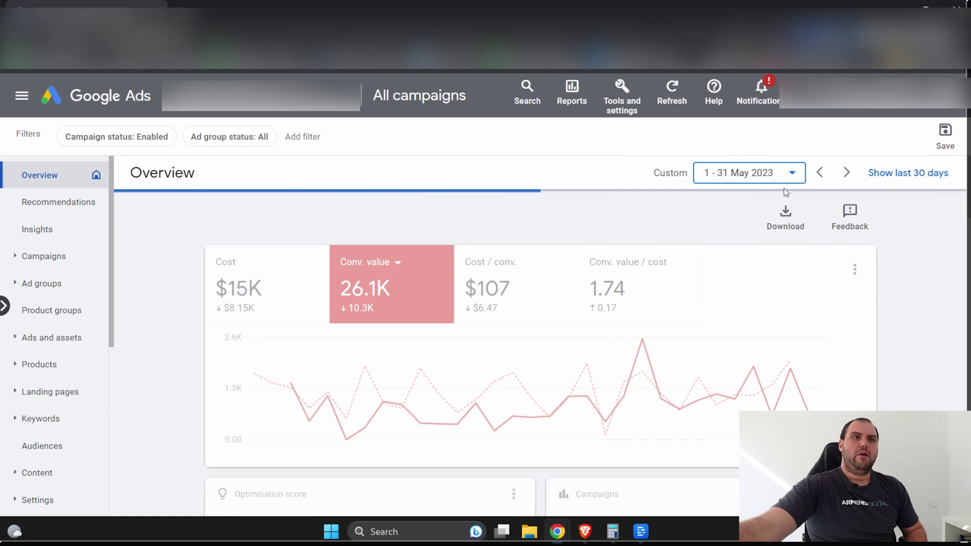
click(727, 173)
scroll(637, 442, down, 3)
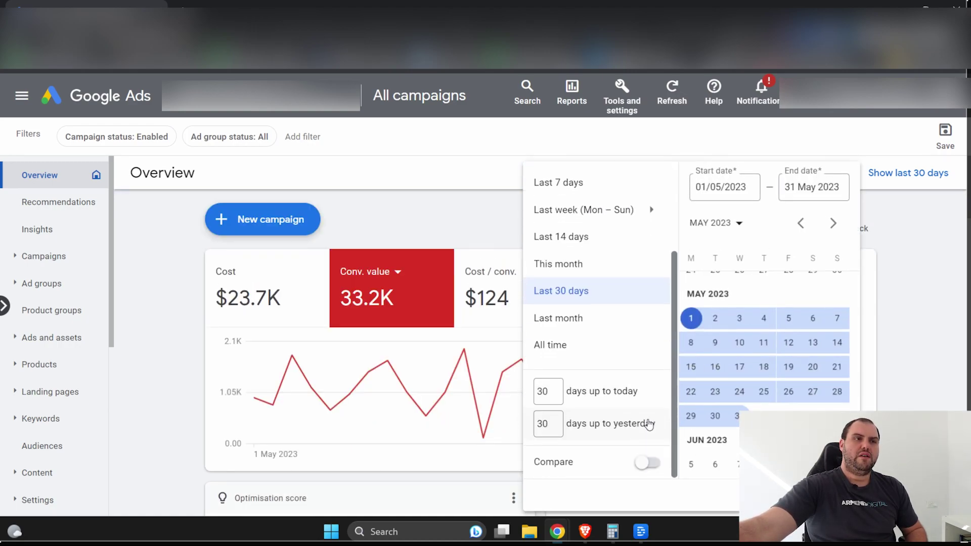
click(647, 463)
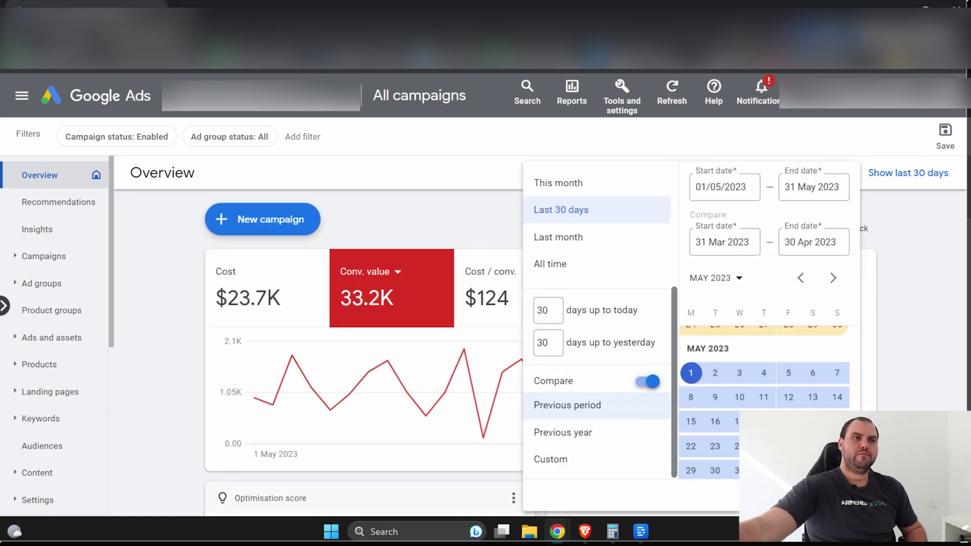
click(834, 498)
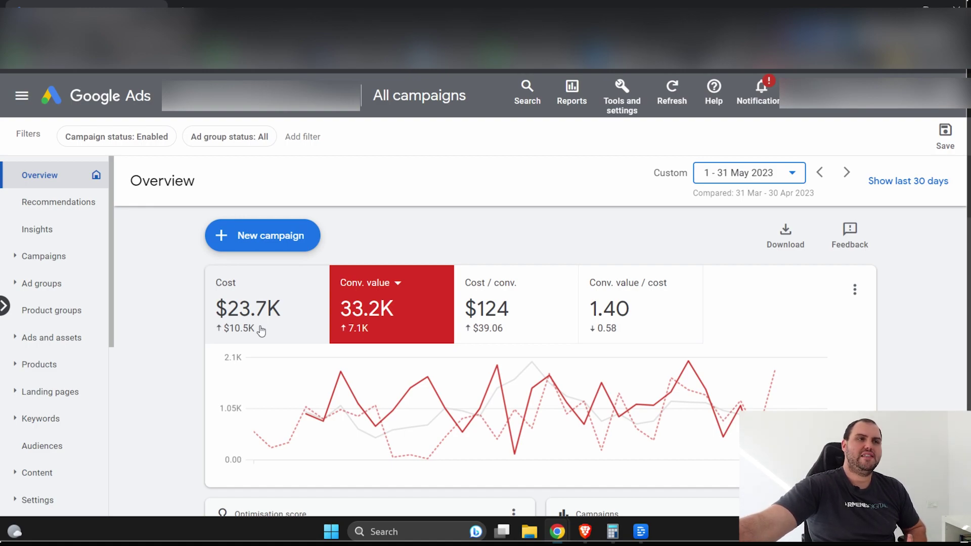
Chart Cost for May 2023 against the comparison period, scaled up to $1.7K.
click(287, 310)
click(418, 326)
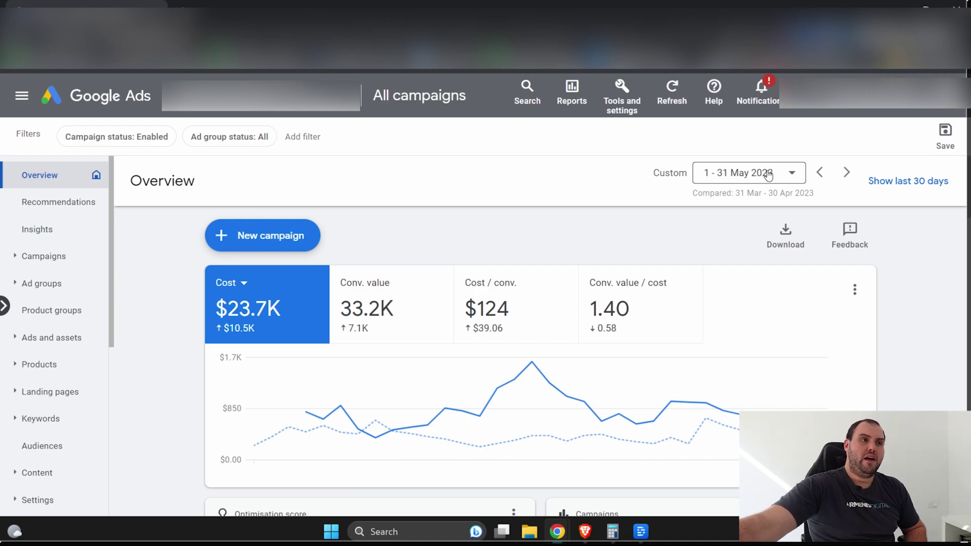
click(318, 331)
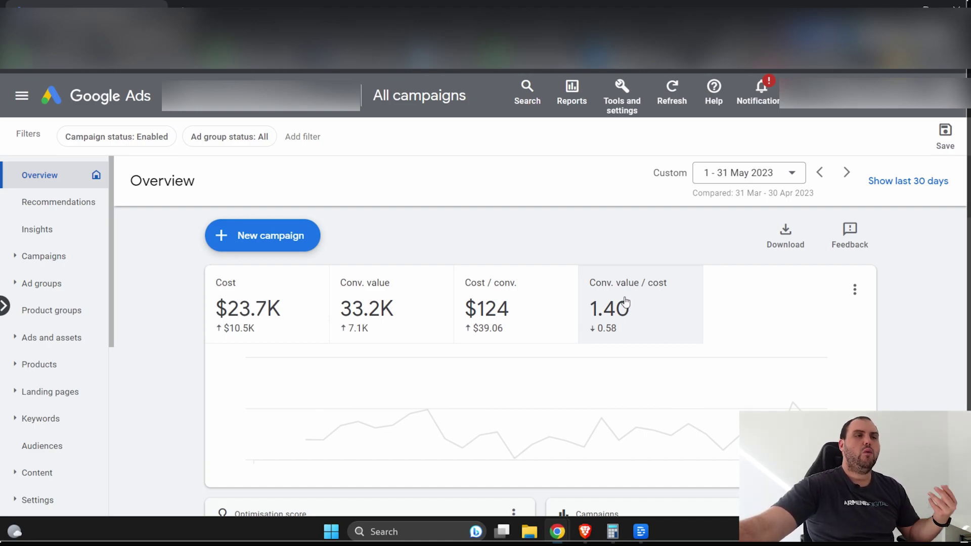
click(260, 303)
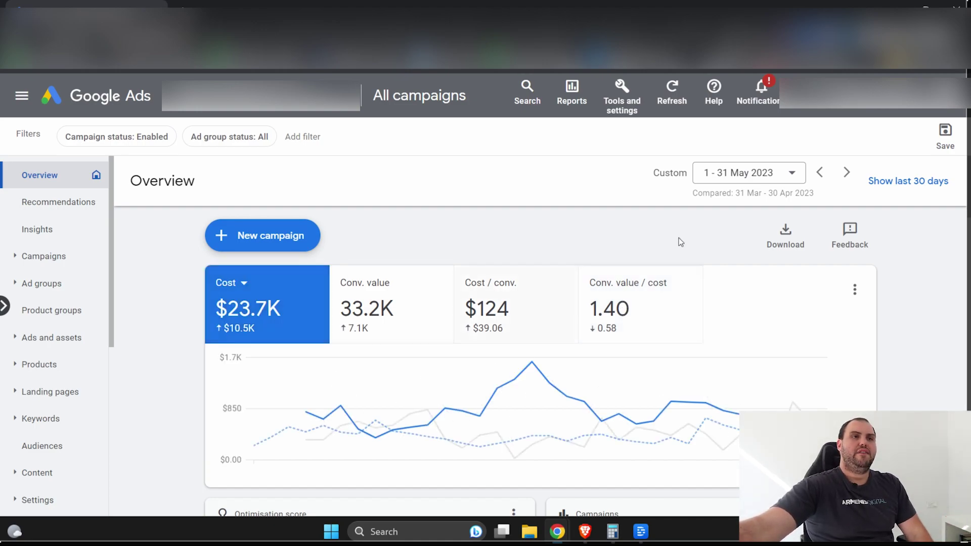
Set the overview date range to 1 May 2022 – 31 May 2023 with comparison turned off.
click(733, 174)
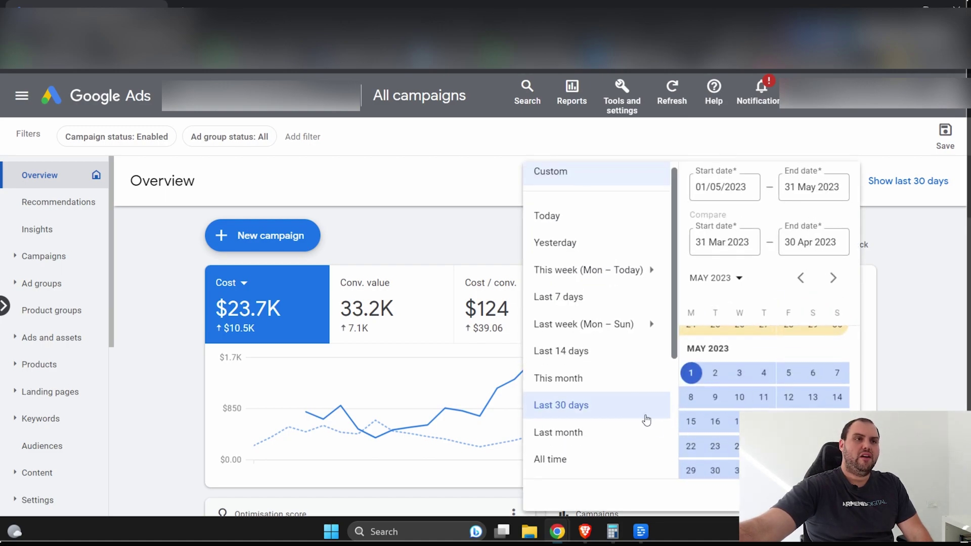
scroll(644, 418, down, 3)
scroll(651, 458, up, 2)
scroll(650, 458, down, 2)
click(648, 382)
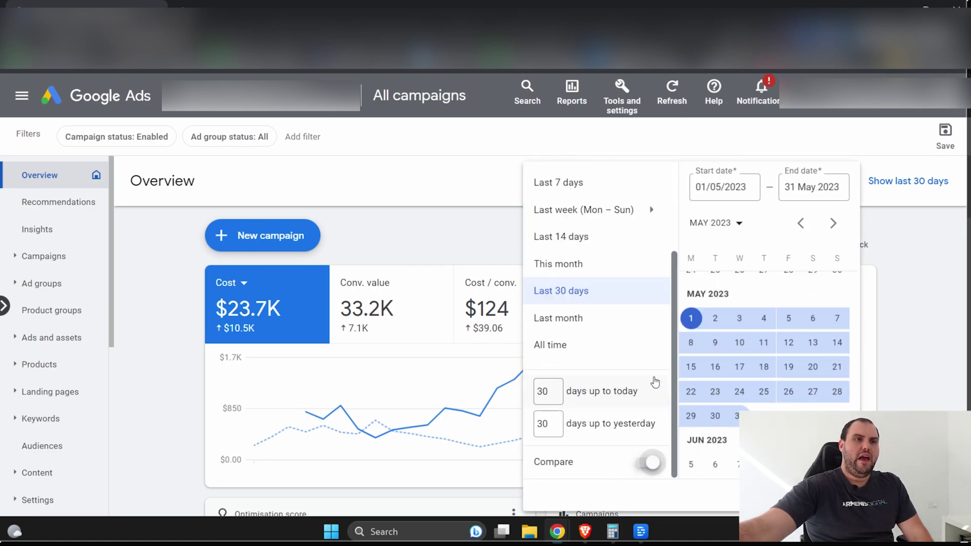
scroll(721, 447, up, 8)
scroll(724, 451, up, 15)
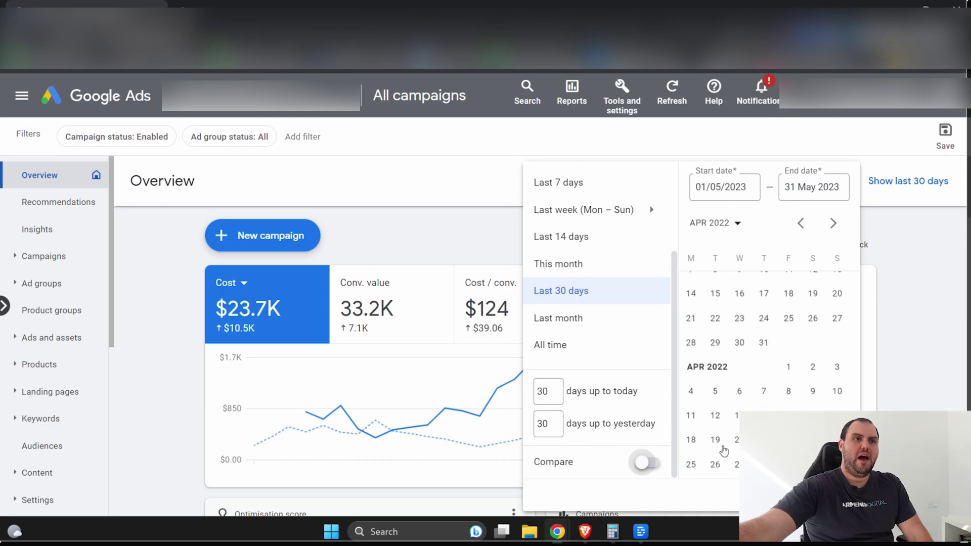
scroll(724, 450, up, 10)
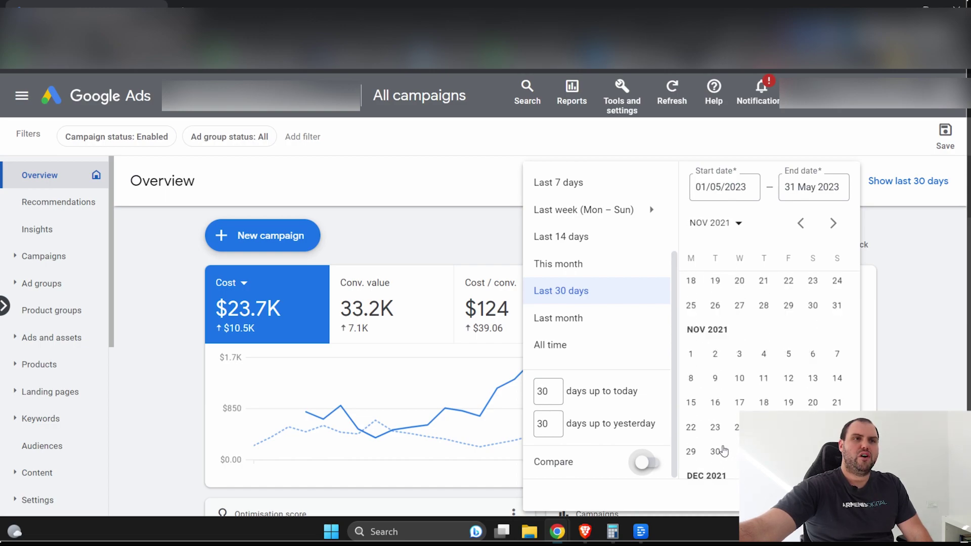
scroll(723, 450, up, 9)
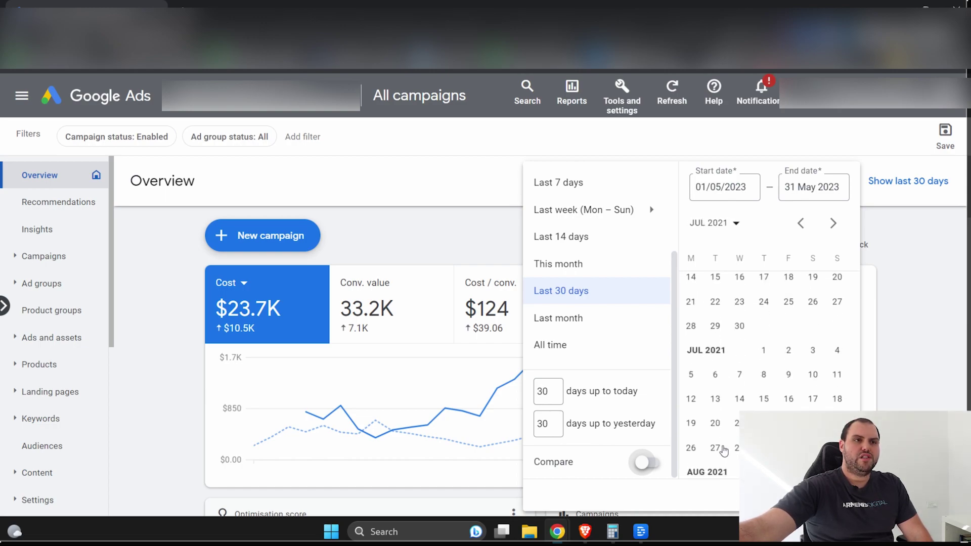
scroll(724, 449, down, 10)
scroll(724, 450, down, 15)
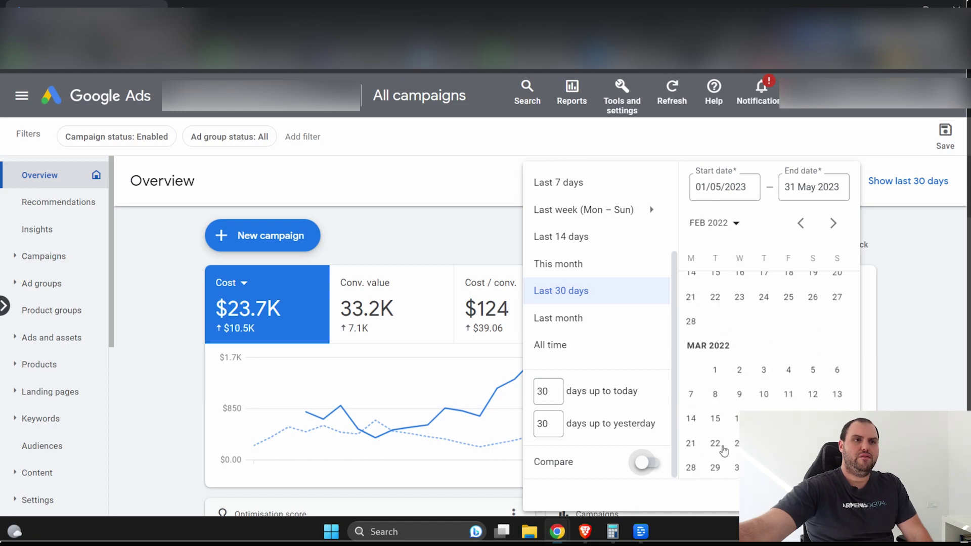
scroll(723, 450, down, 2)
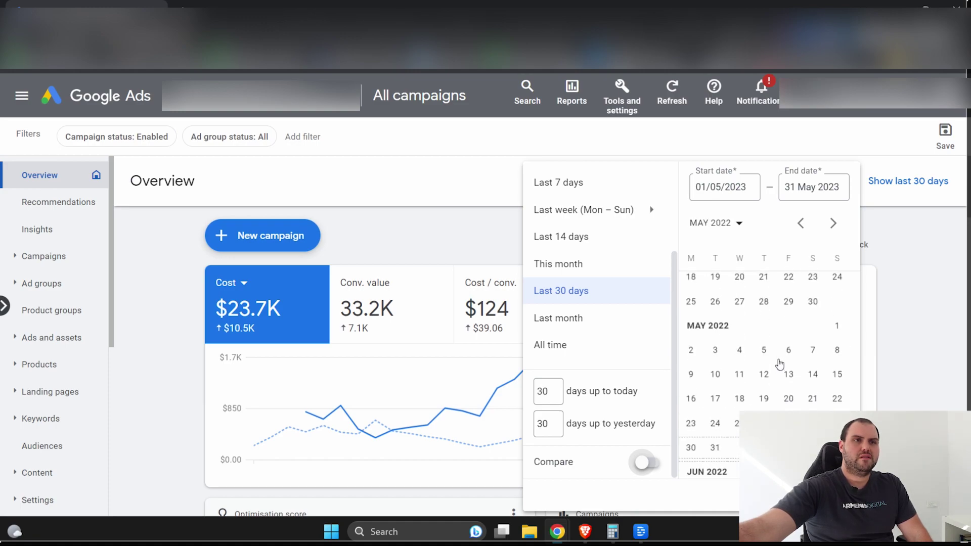
click(837, 326)
click(834, 498)
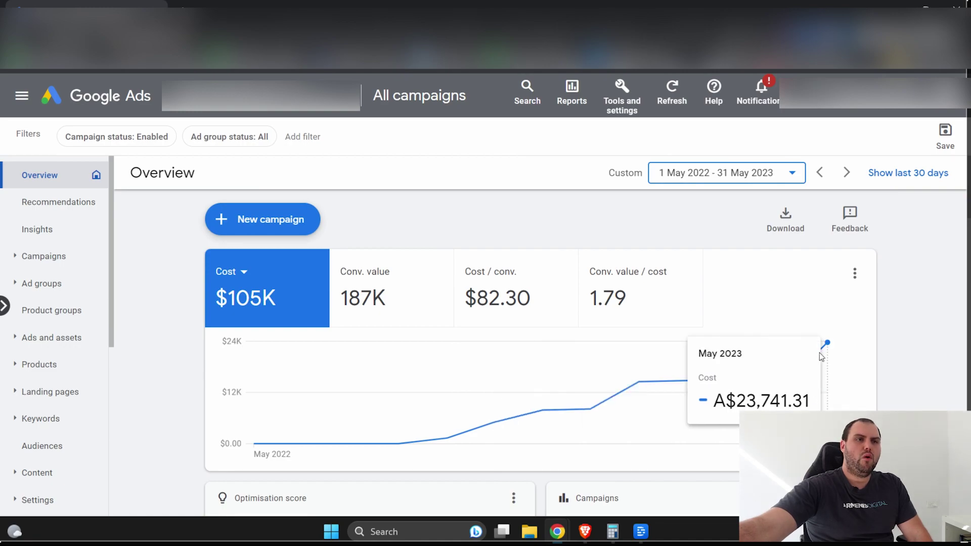
Add the Conv. value / cost metric (1.79) to the overview chart alongside cost.
click(635, 312)
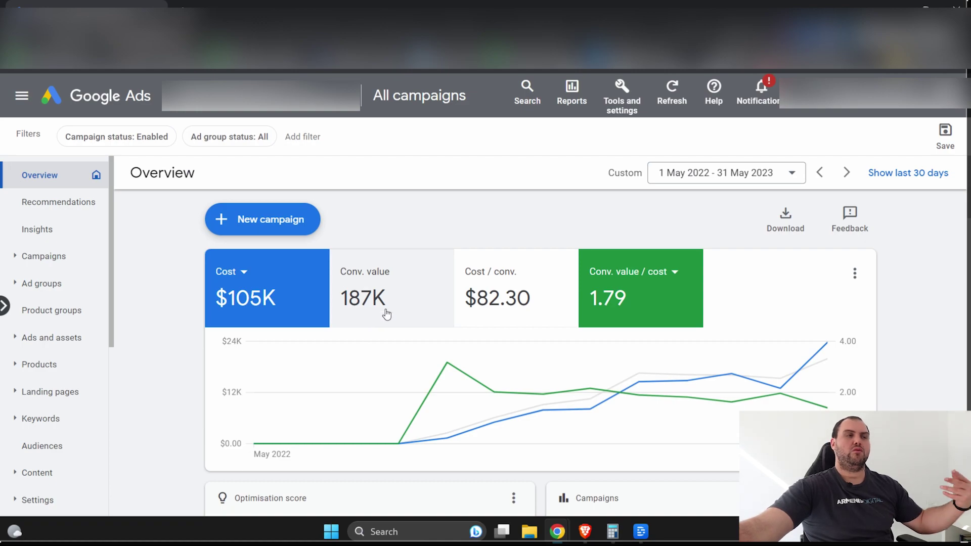
click(58, 264)
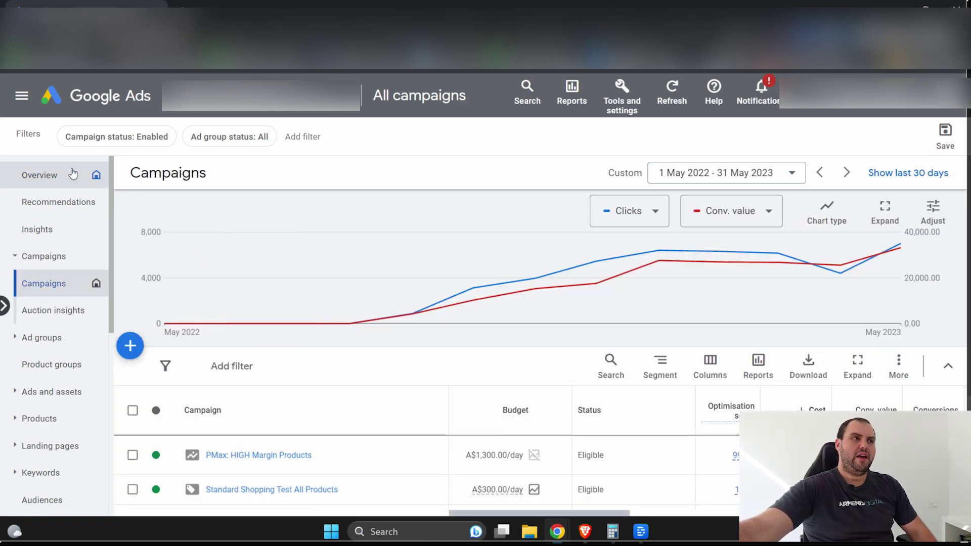
click(74, 174)
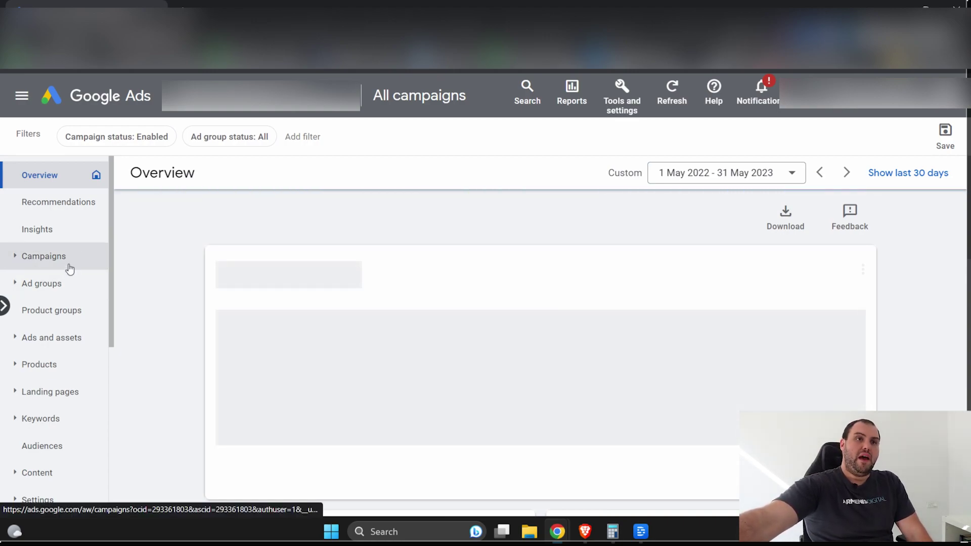
scroll(531, 302, down, 2)
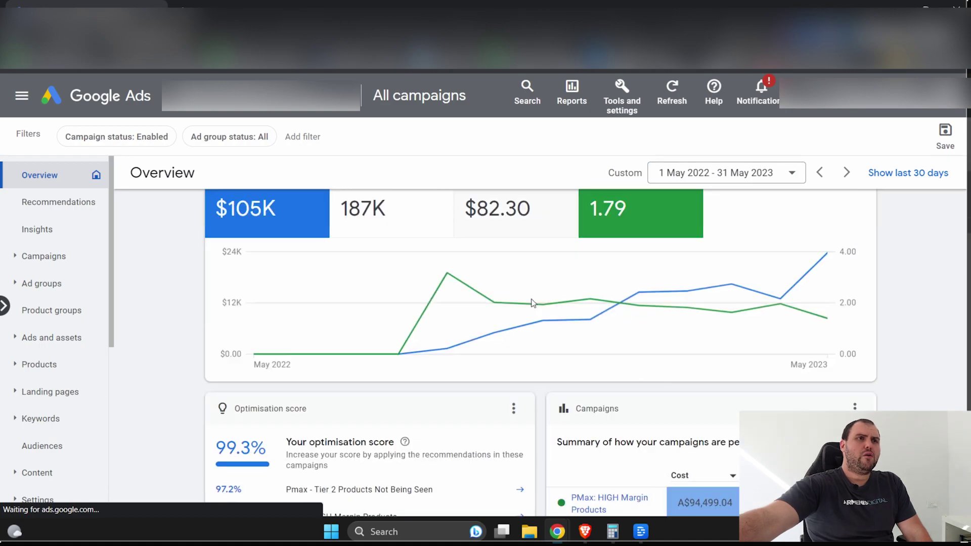
scroll(531, 302, down, 2)
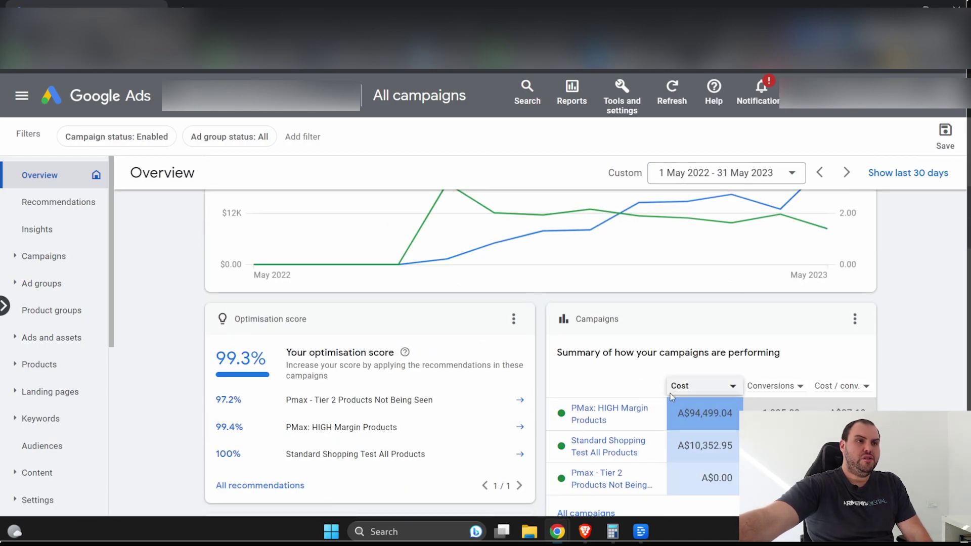
scroll(671, 405, down, 6)
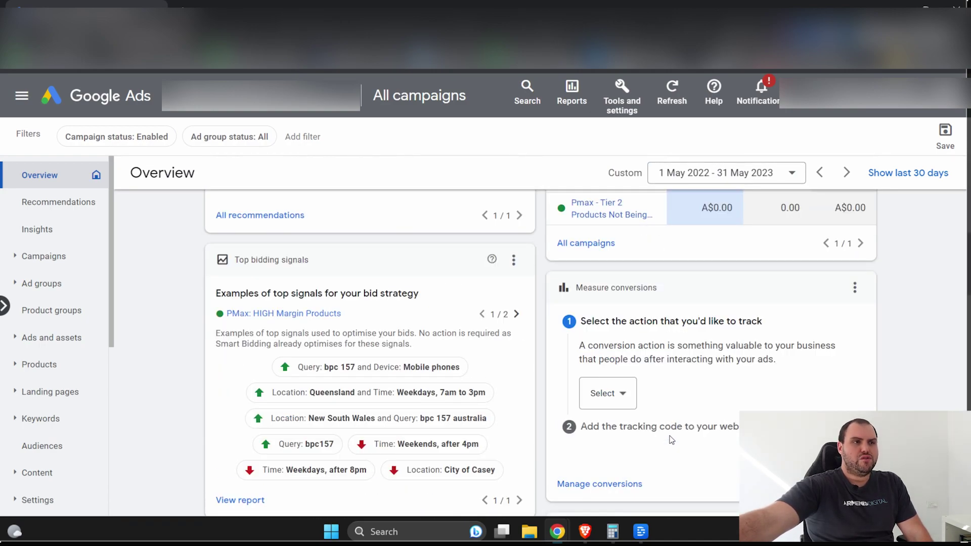
scroll(626, 429, down, 4)
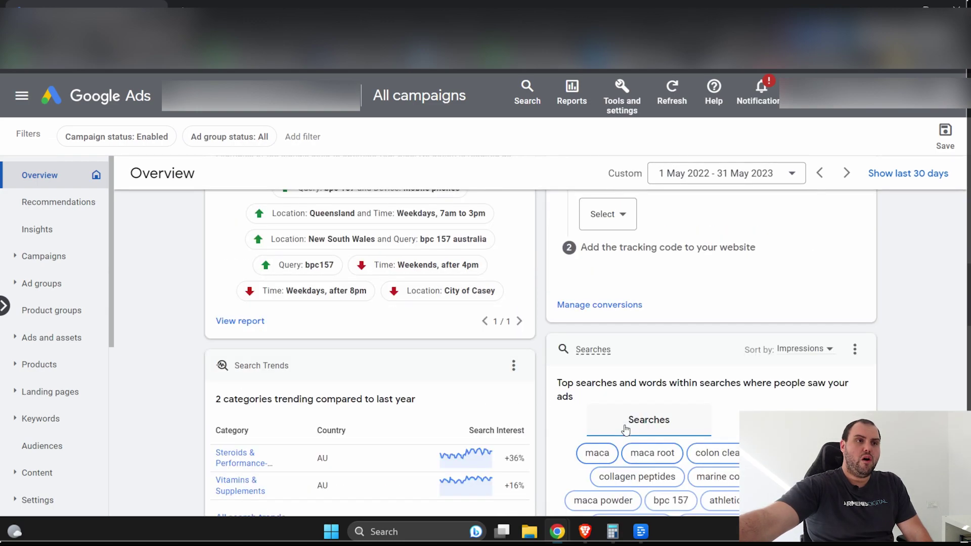
scroll(464, 425, down, 4)
scroll(309, 353, up, 2)
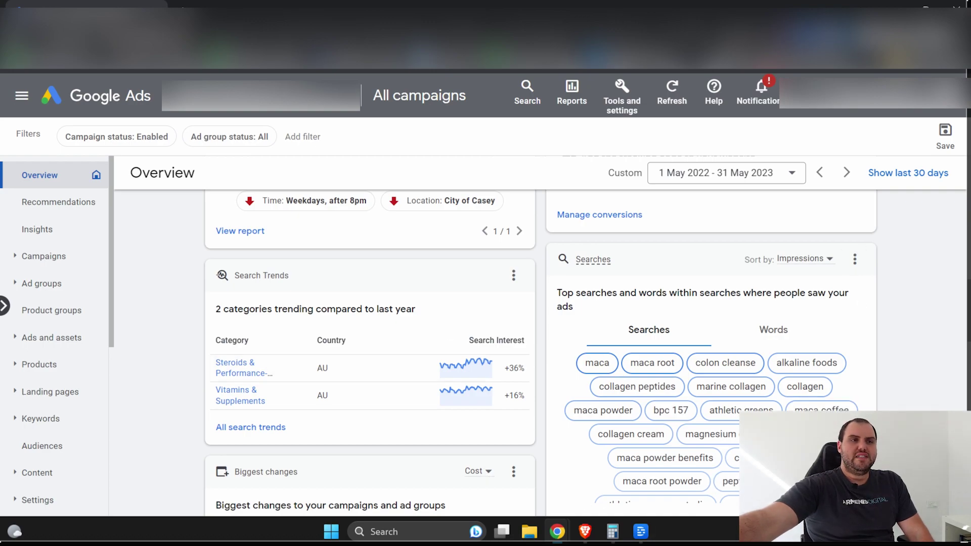
scroll(807, 362, down, 3)
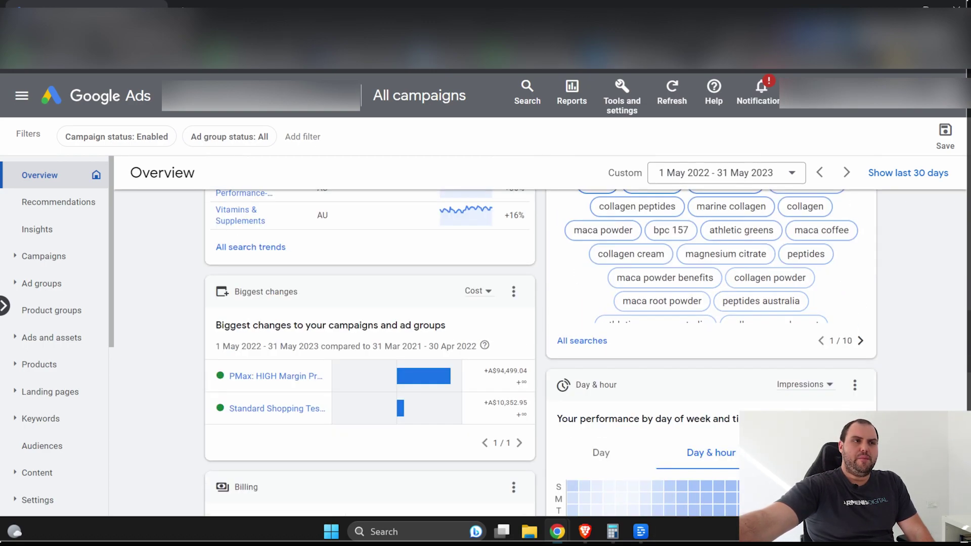
scroll(172, 266, up, 5)
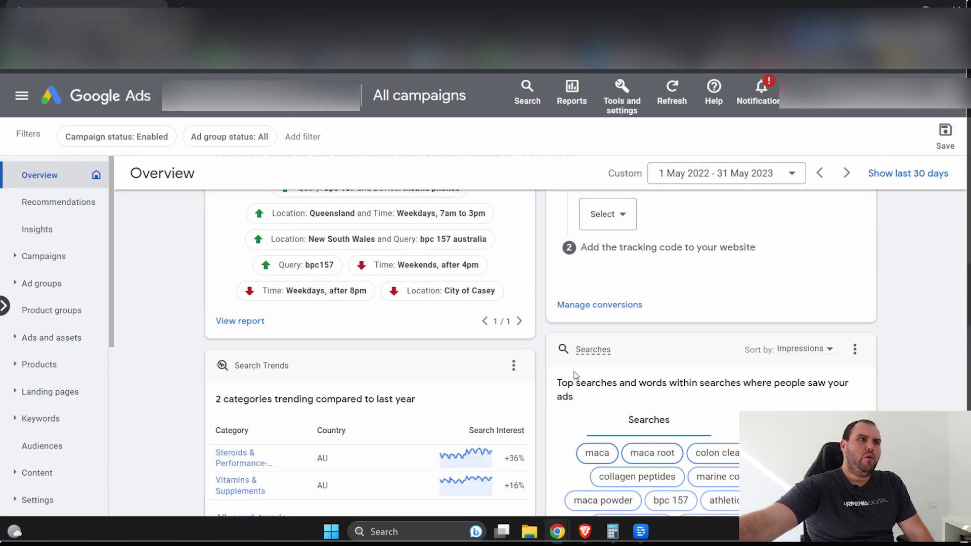
Open the campaigns list, scroll its metric columns and select PMax's A$94,499.04 cost figure.
click(87, 261)
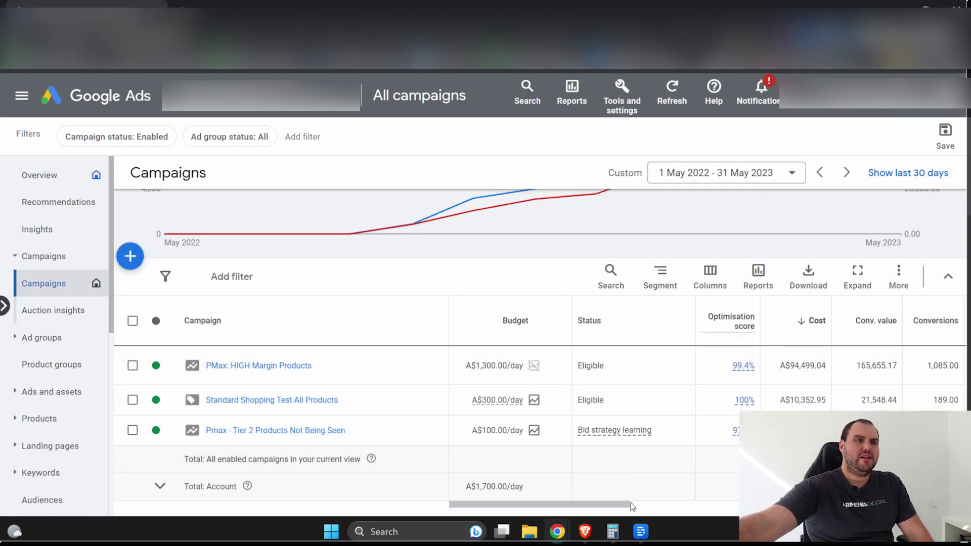
drag(581, 505, 689, 517)
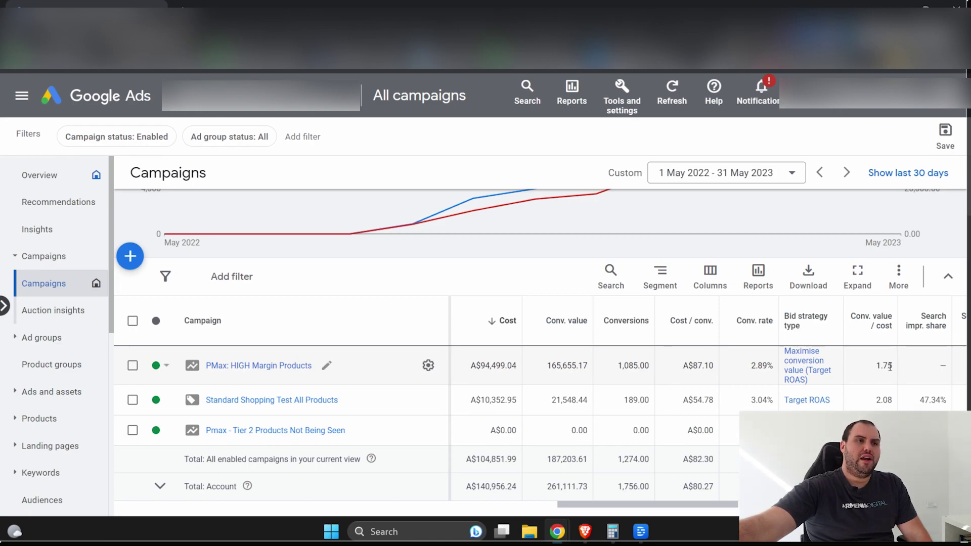
double_click(507, 365)
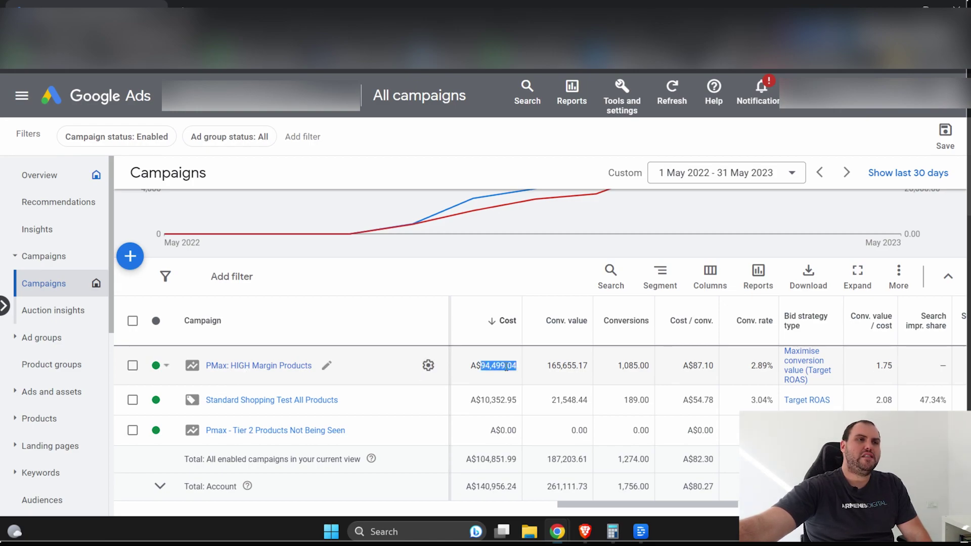
Review PMax: HIGH Margin Products' product-level performance table, then go to its Settings page.
click(282, 366)
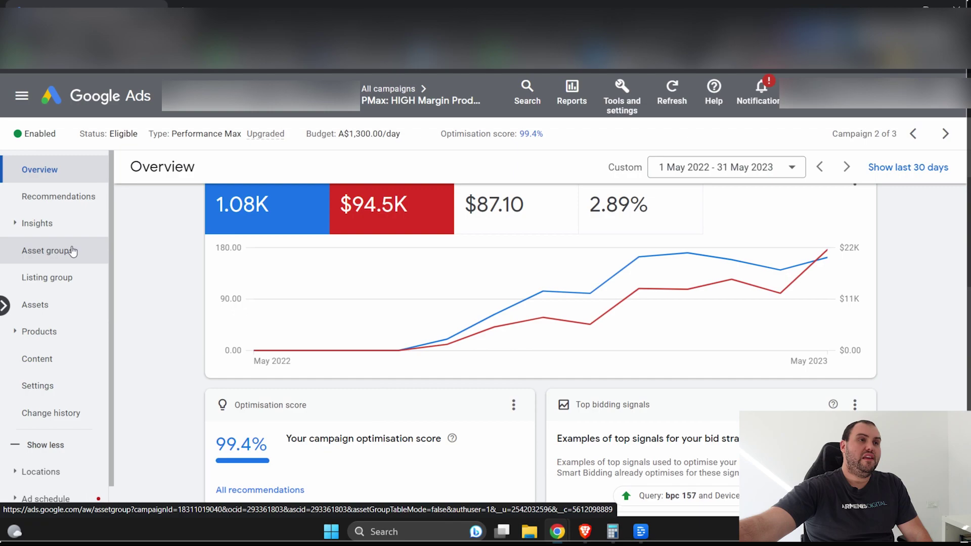
click(62, 343)
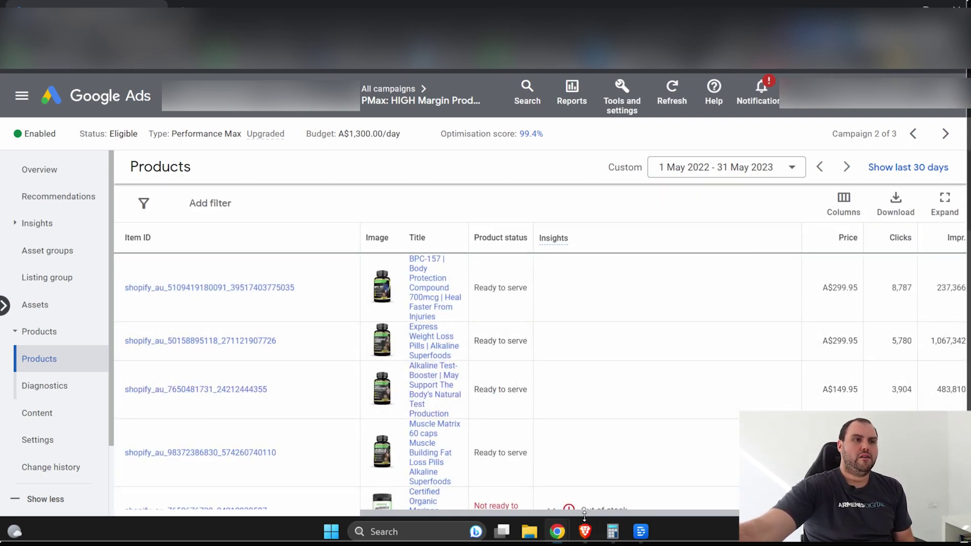
drag(584, 513, 802, 513)
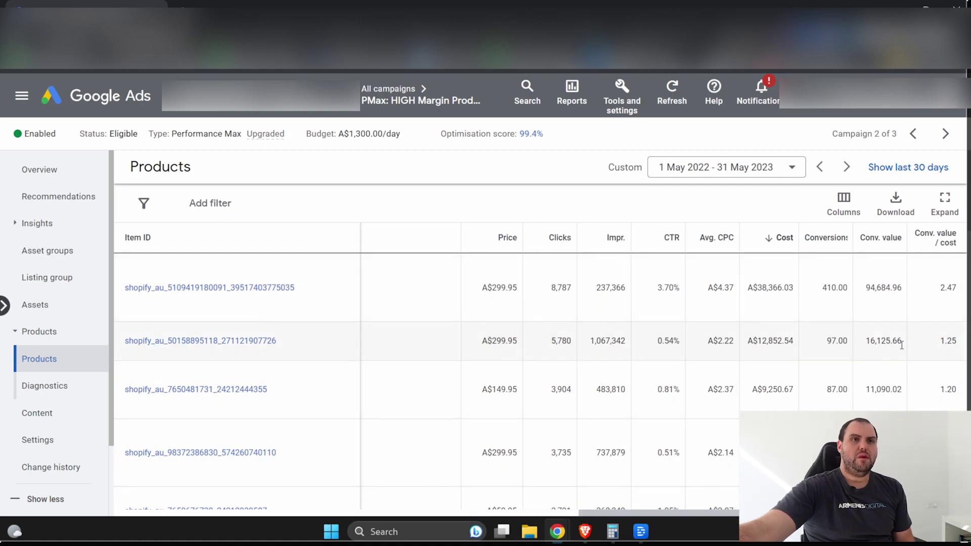
scroll(885, 359, down, 2)
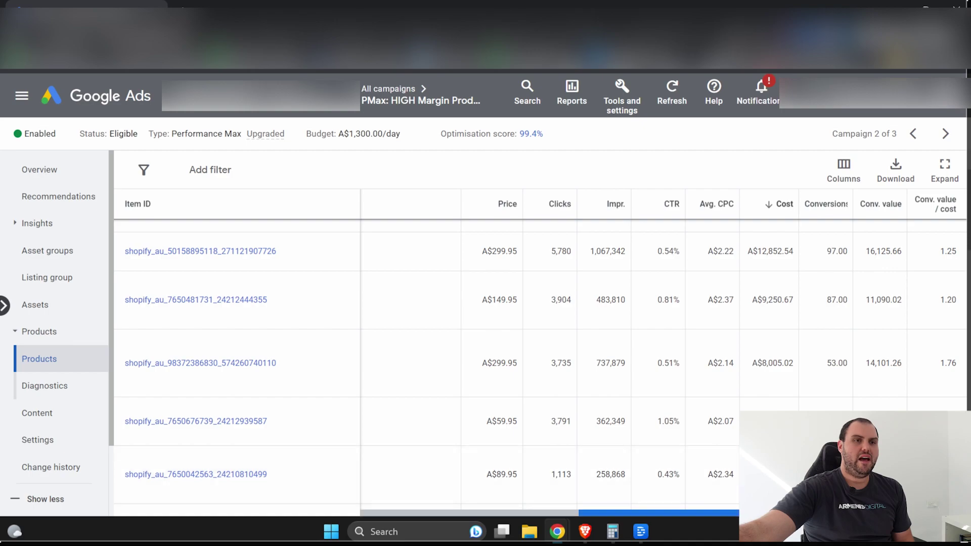
scroll(784, 513, left, 5)
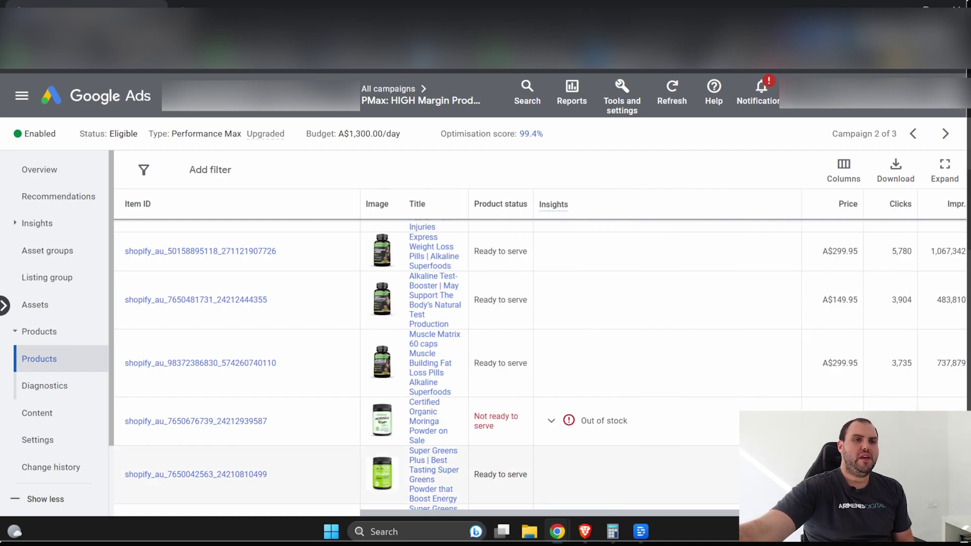
scroll(632, 513, right, 5)
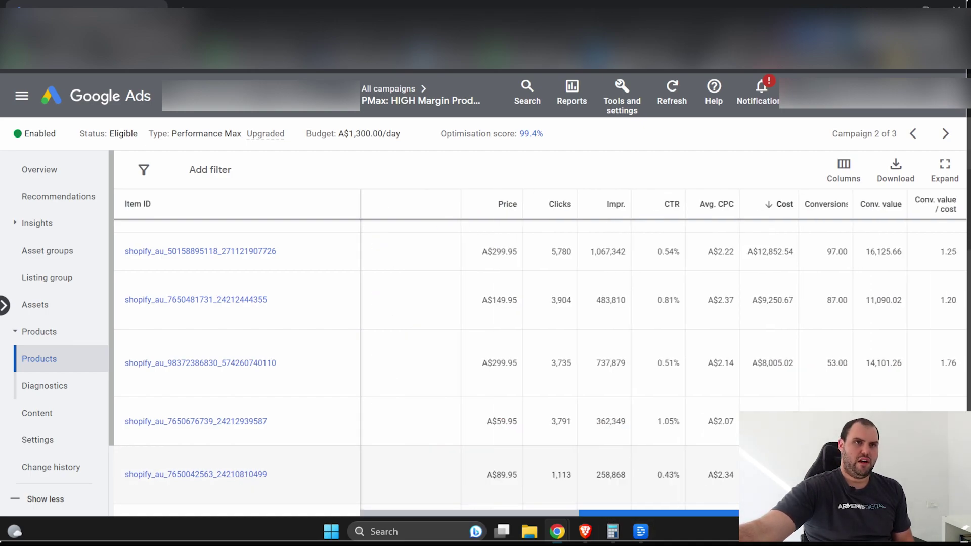
scroll(540, 334, up, 2)
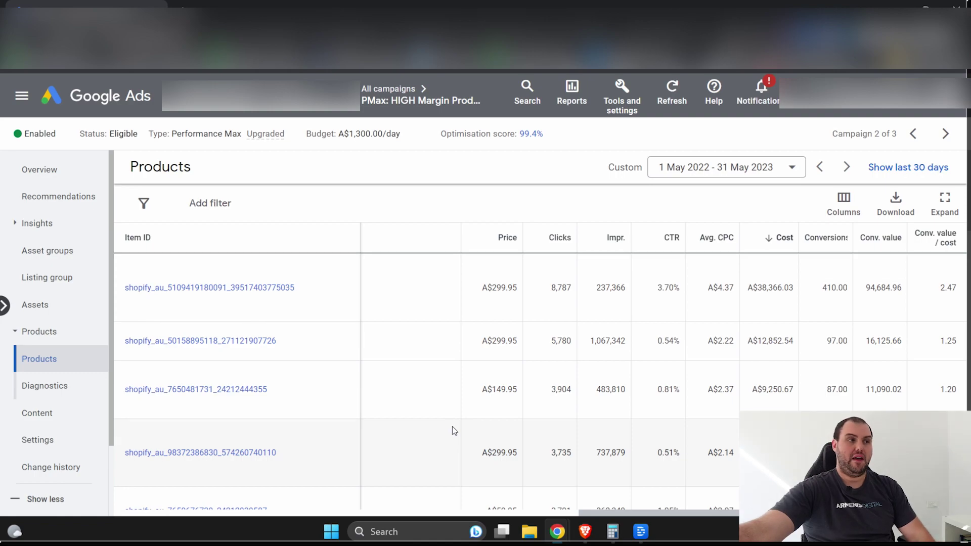
click(91, 439)
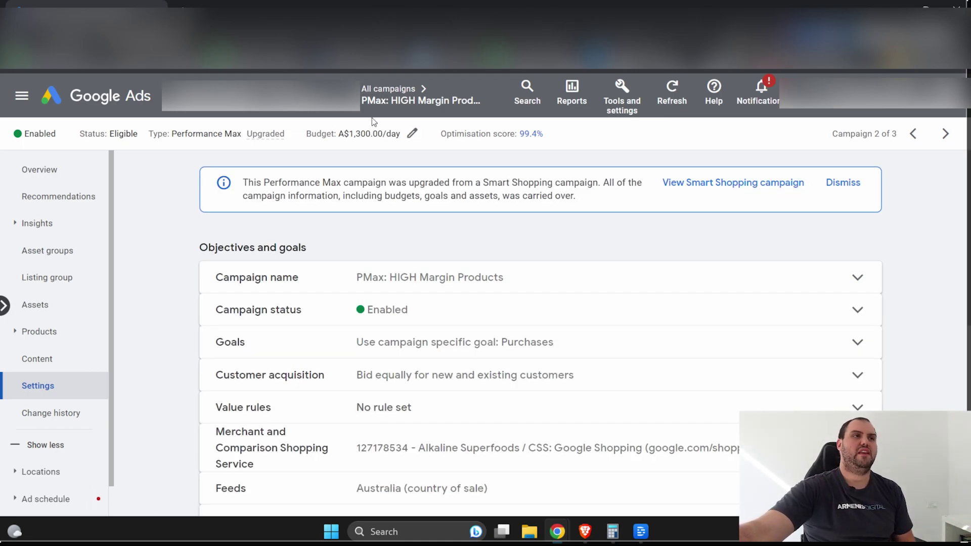
Return to All campaigns and scroll to Standard Shopping's 47.34% search impression share and Target ROAS.
click(376, 88)
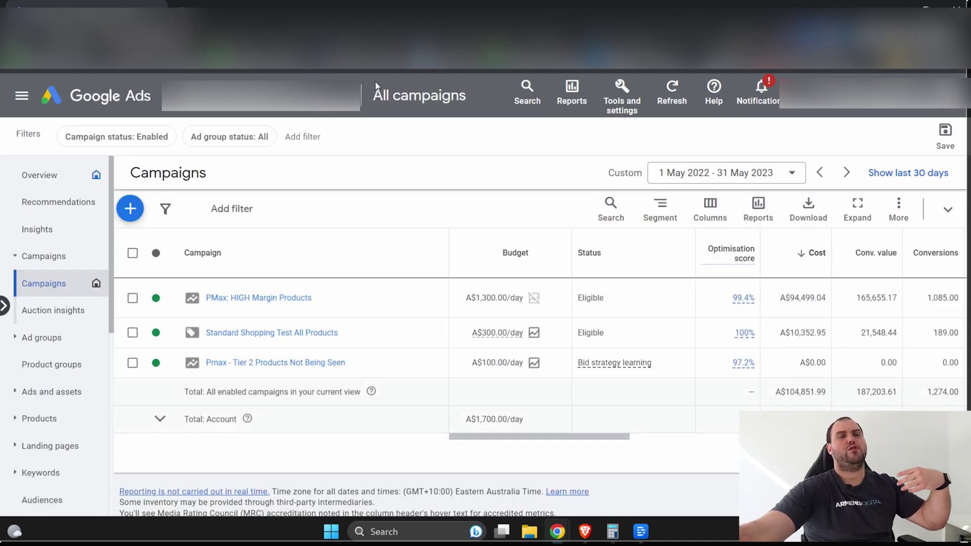
drag(564, 438, 664, 448)
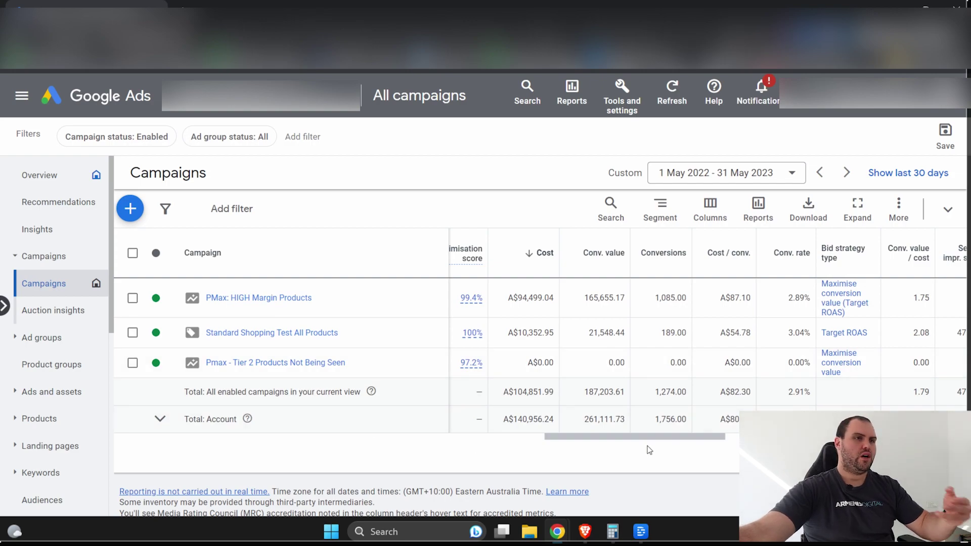
drag(642, 437, 685, 447)
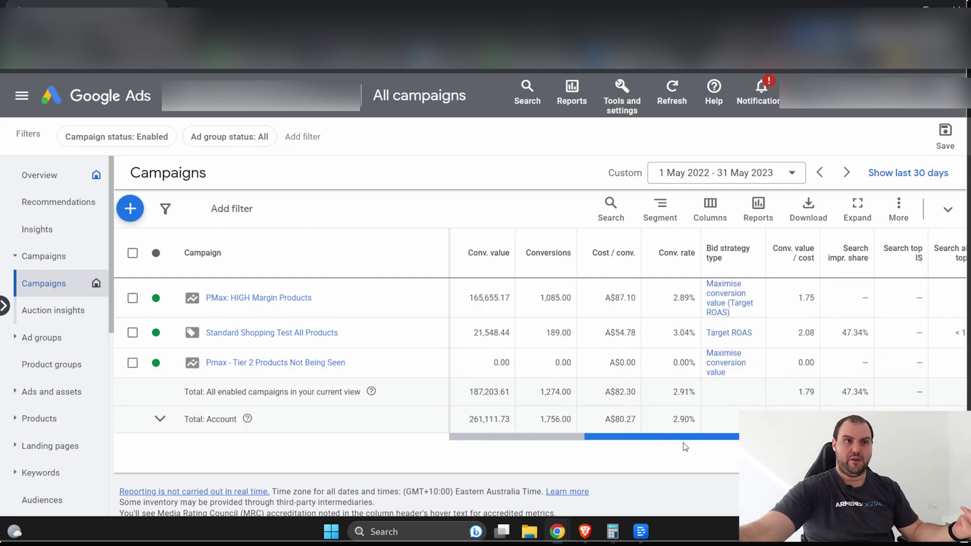
Open Standard Shopping Test All Products, review its product performance table and expand its Keywords pages.
click(293, 334)
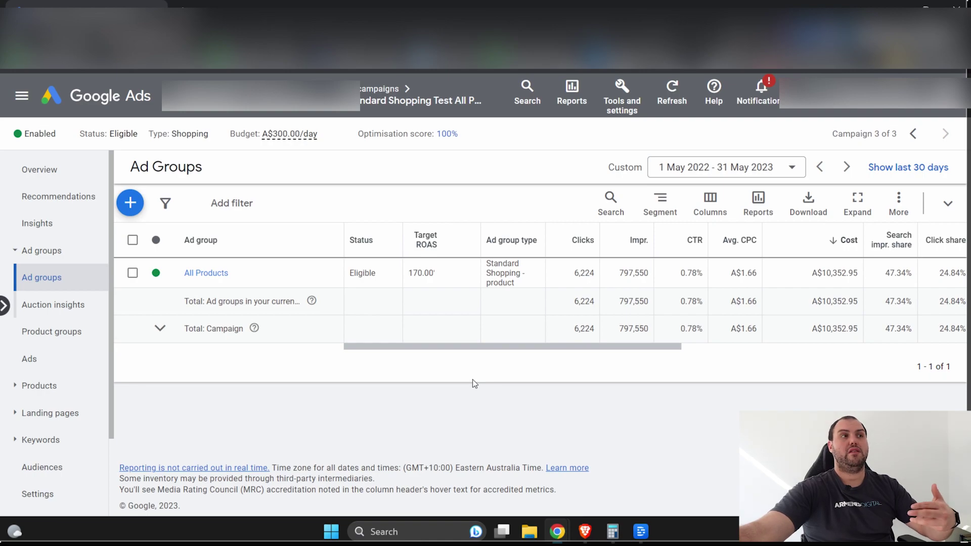
click(76, 387)
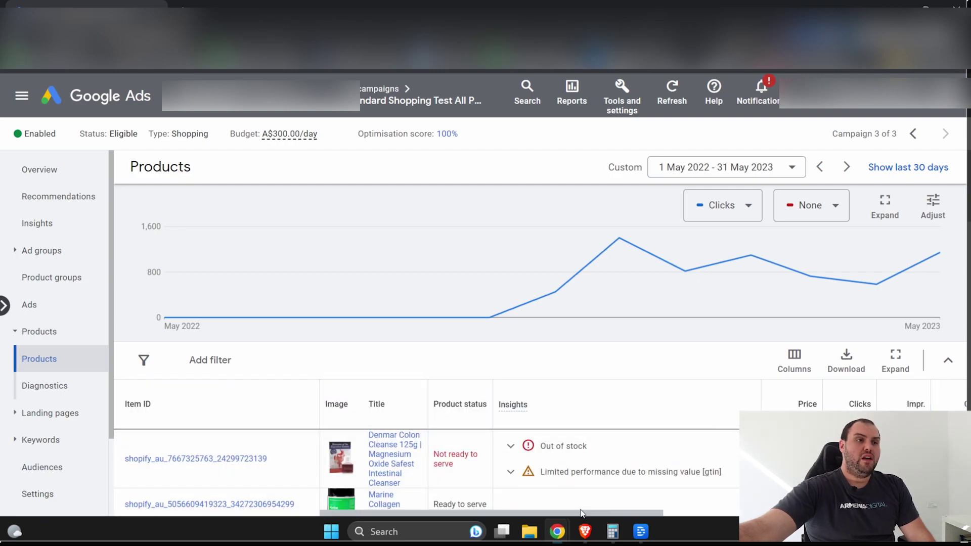
scroll(525, 455, right, 8)
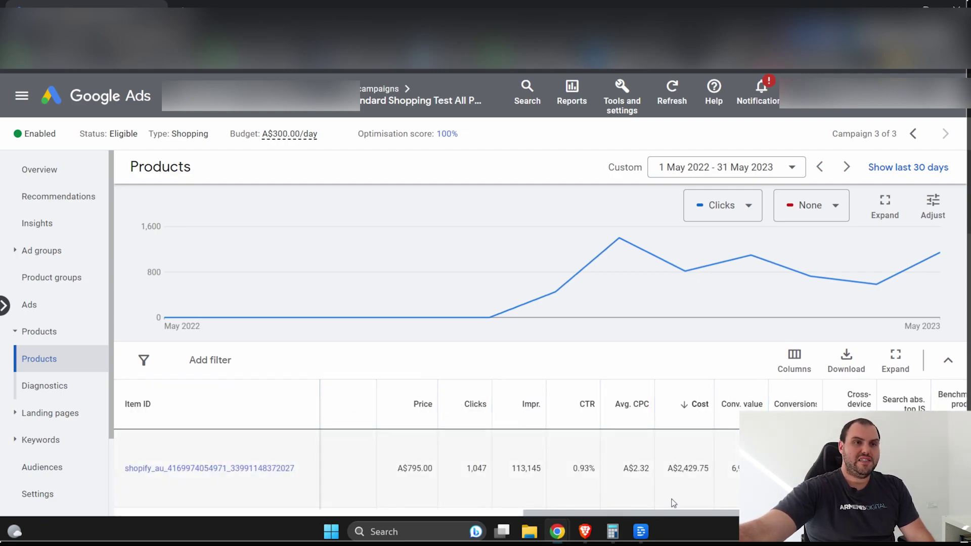
scroll(673, 503, down, 2)
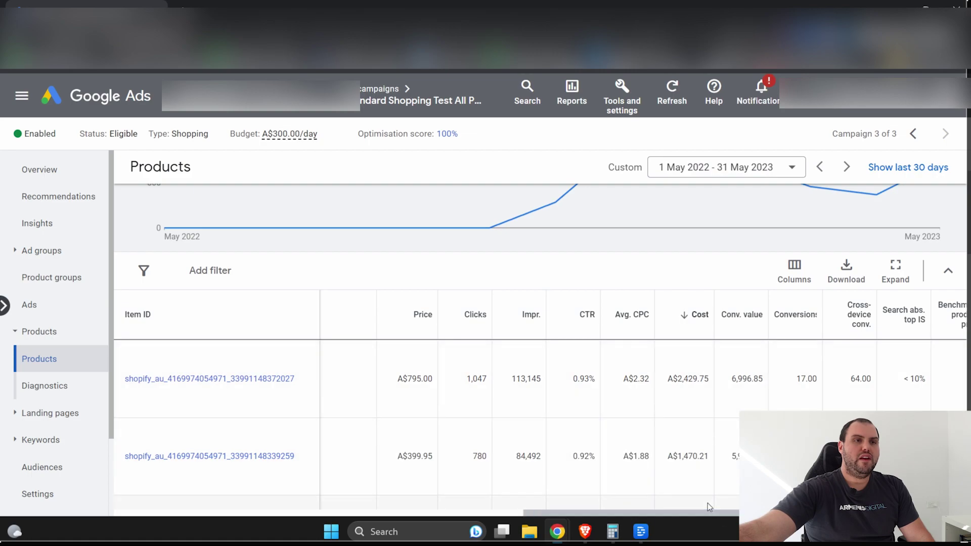
scroll(709, 507, right, 4)
scroll(709, 507, down, 2)
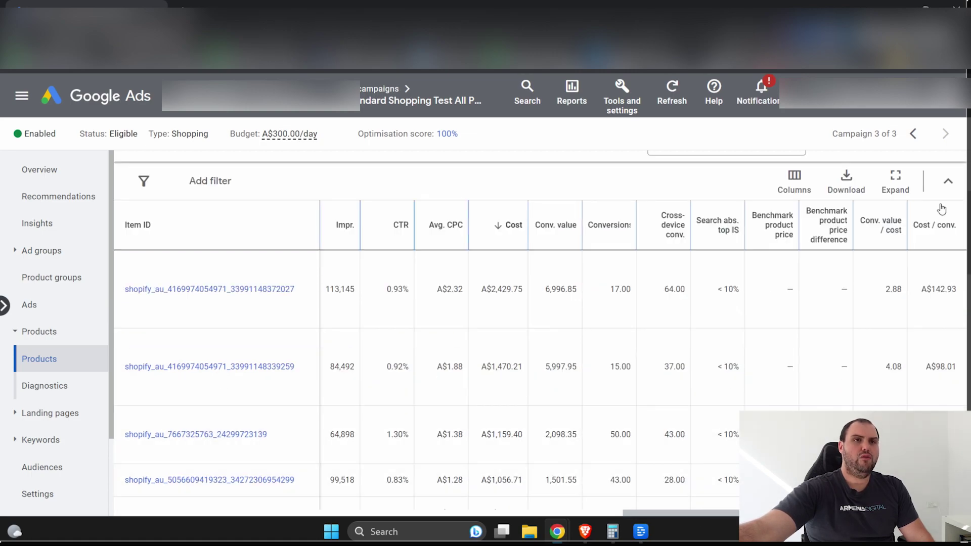
mouse_move(890, 229)
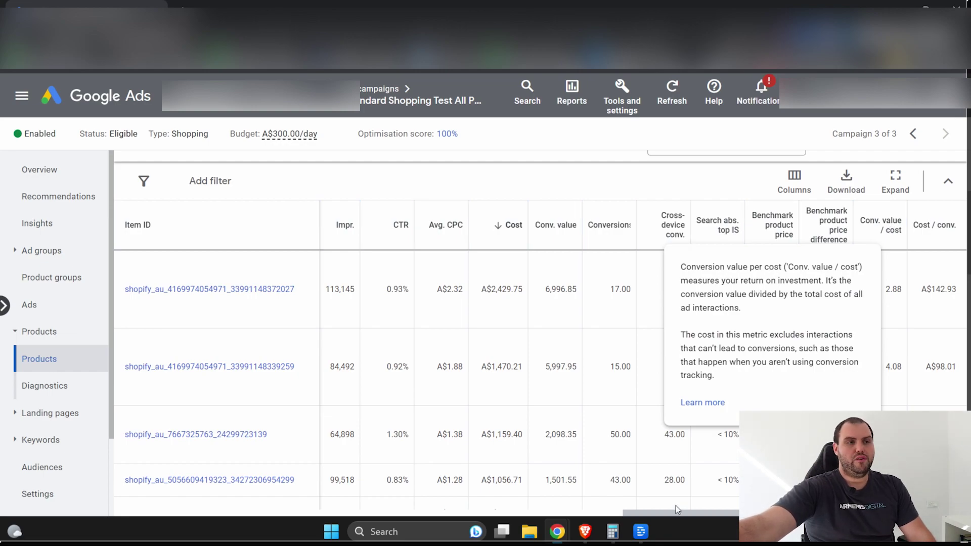
drag(683, 515, 387, 514)
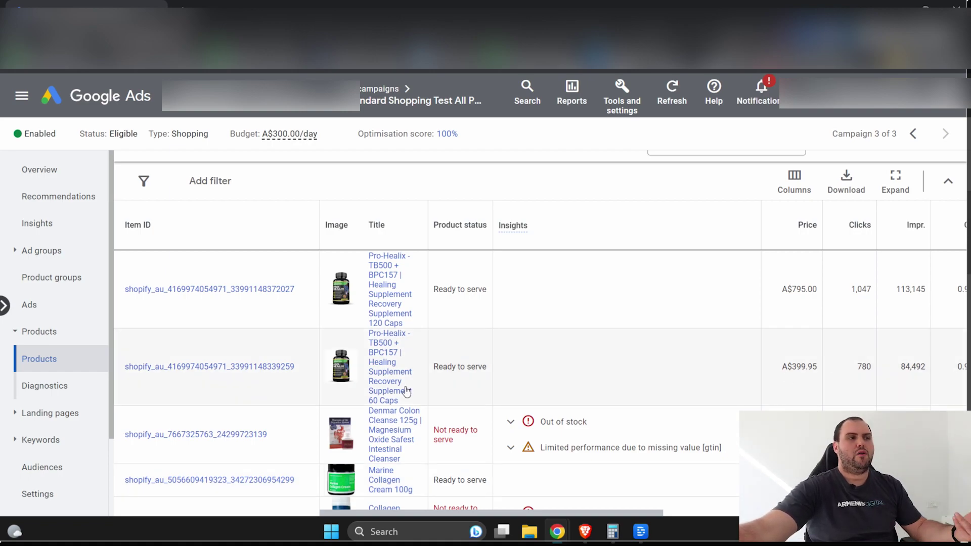
click(50, 448)
View the campaign's negative keywords, then its search terms report topped by bpc 157.
click(53, 466)
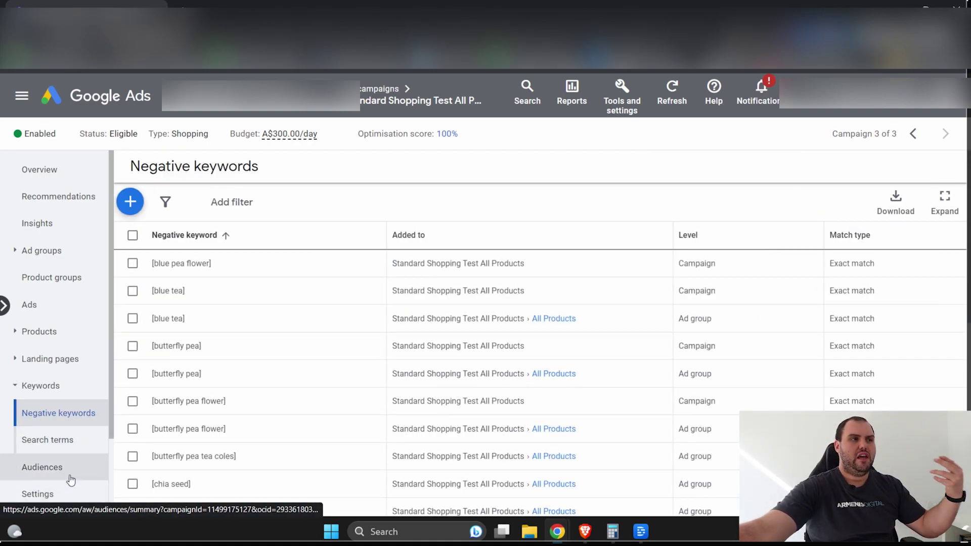
click(71, 453)
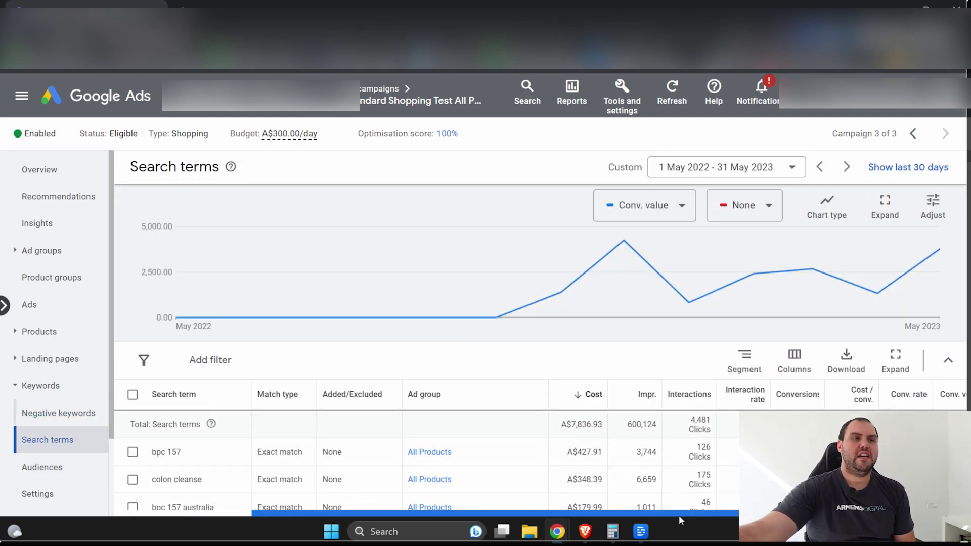
drag(680, 520, 752, 520)
scroll(242, 449, down, 2)
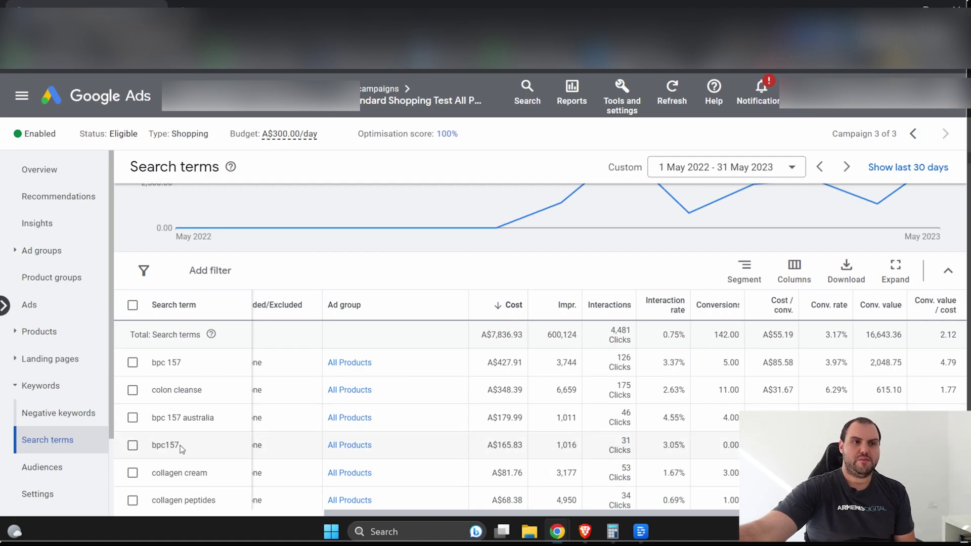
Tick the alkaline supplements search term instead of bpc157 and scroll through the remaining terms.
click(132, 445)
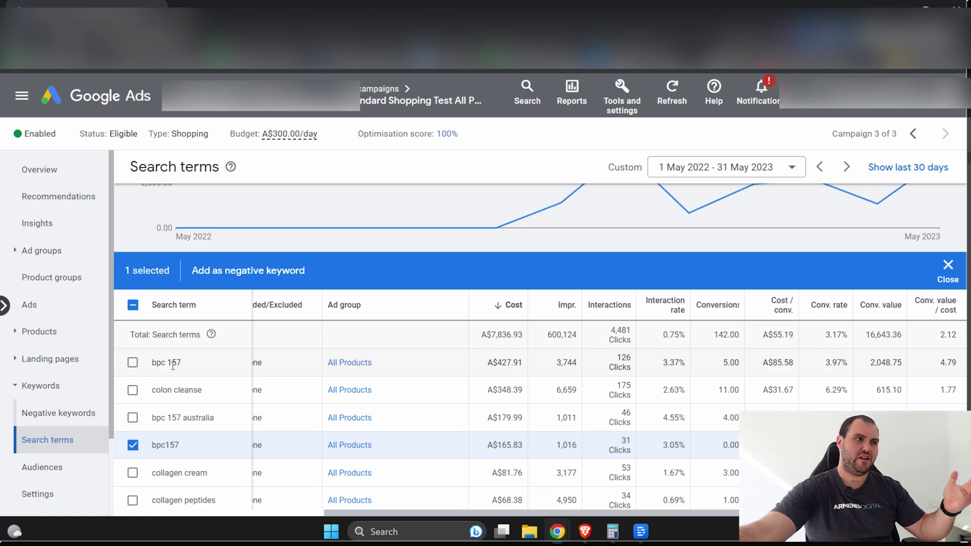
click(134, 447)
scroll(134, 455, down, 2)
click(132, 492)
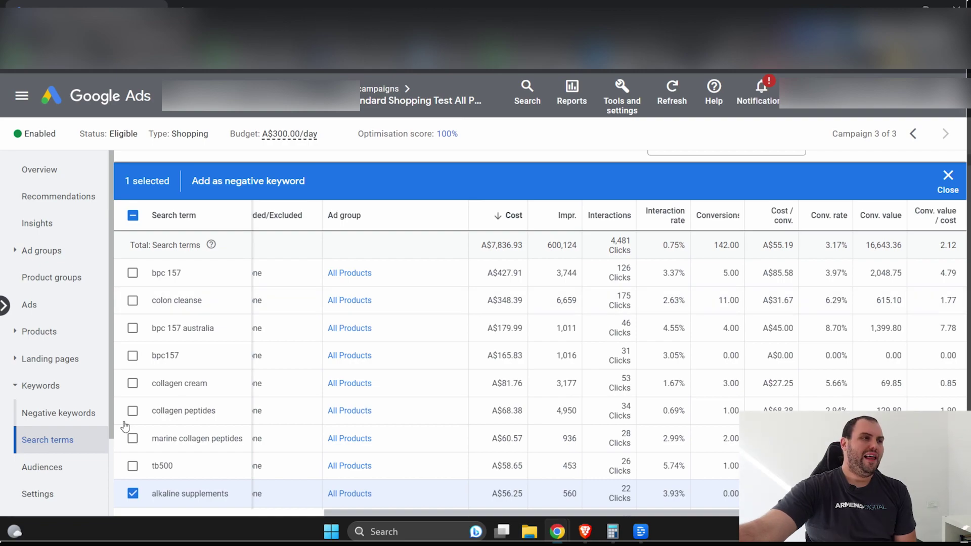
scroll(89, 432, down, 1)
scroll(89, 432, down, 1)
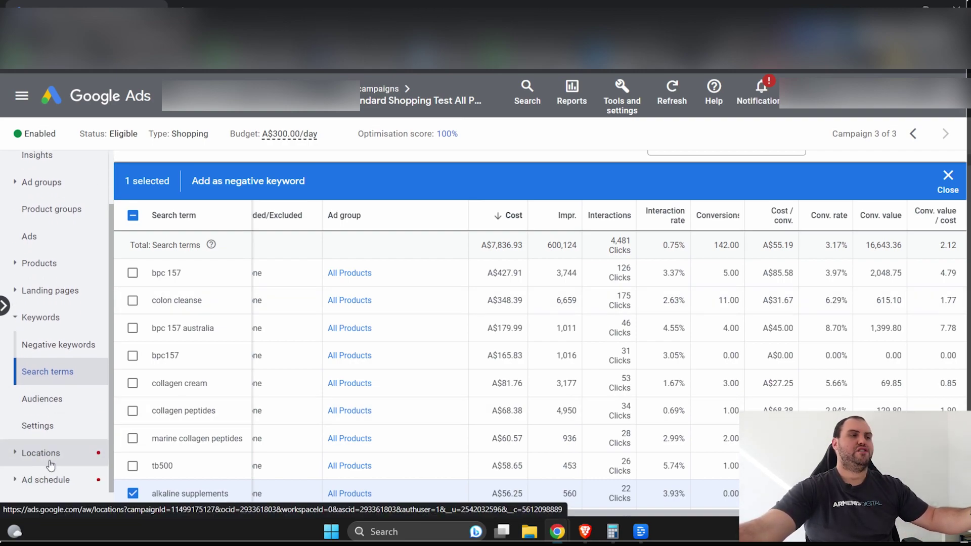
scroll(55, 470, down, 1)
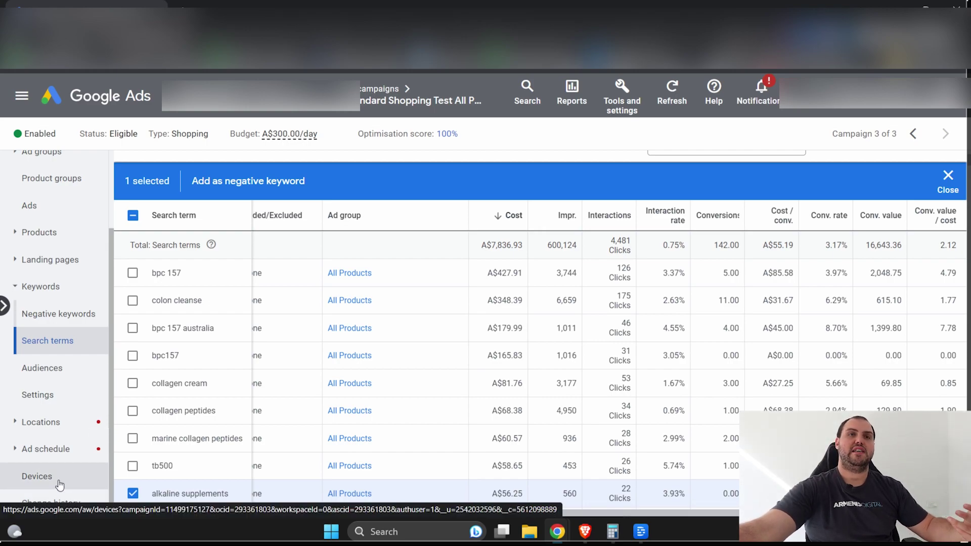
mouse_move(368, 96)
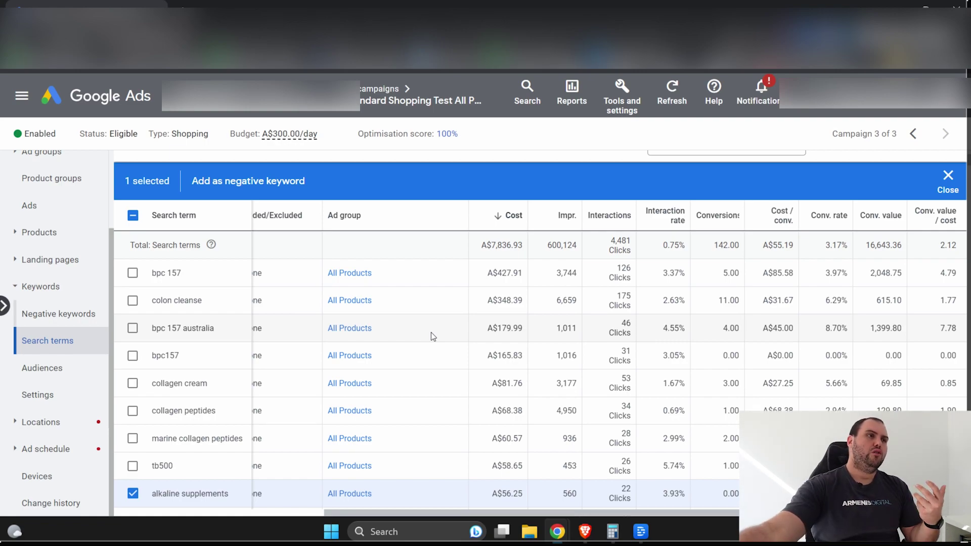
scroll(81, 369, up, 2)
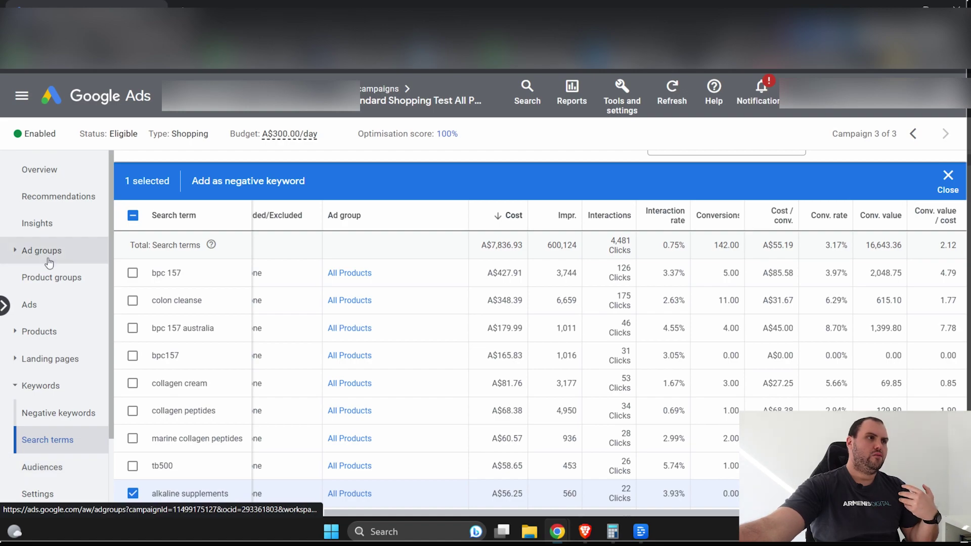
Leave the Shopping campaign's insights page and open the PMax: HIGH Margin Products campaign.
click(70, 234)
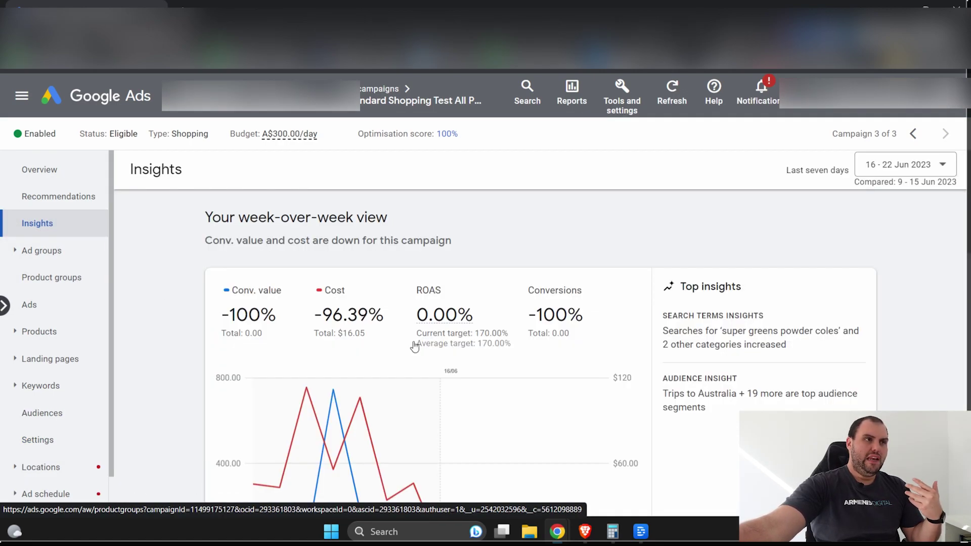
click(378, 90)
click(252, 455)
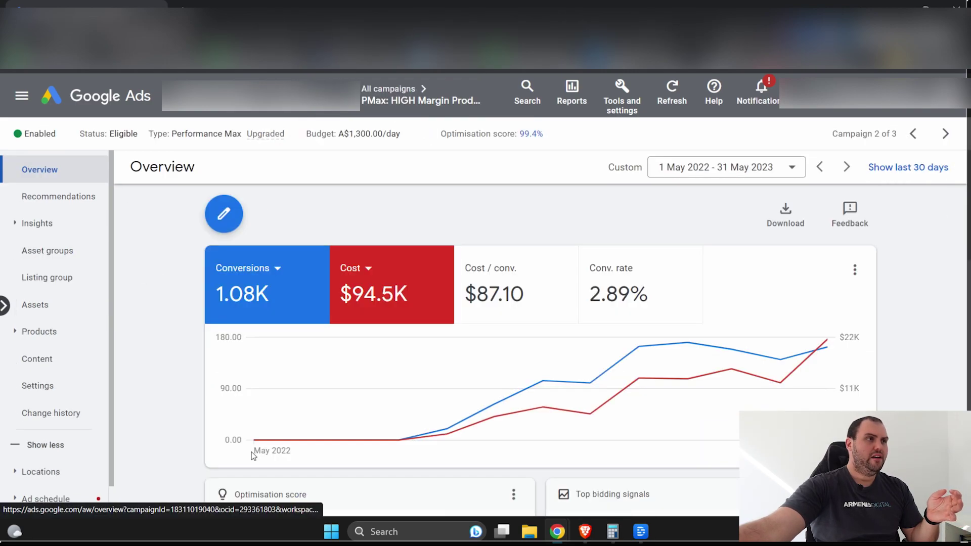
Show its Shopping auction insights: 60.54% impression share versus iHerb's 43.84%.
click(70, 226)
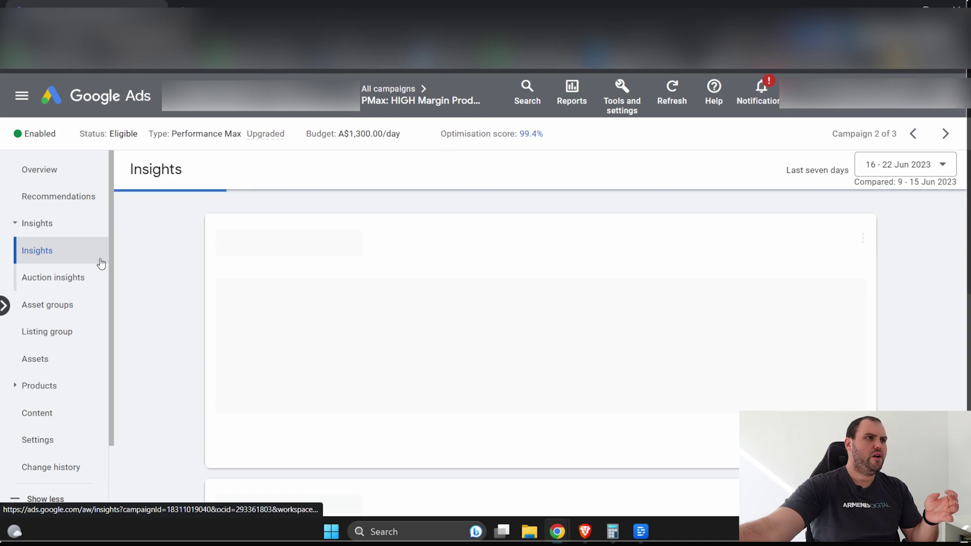
click(78, 277)
click(773, 203)
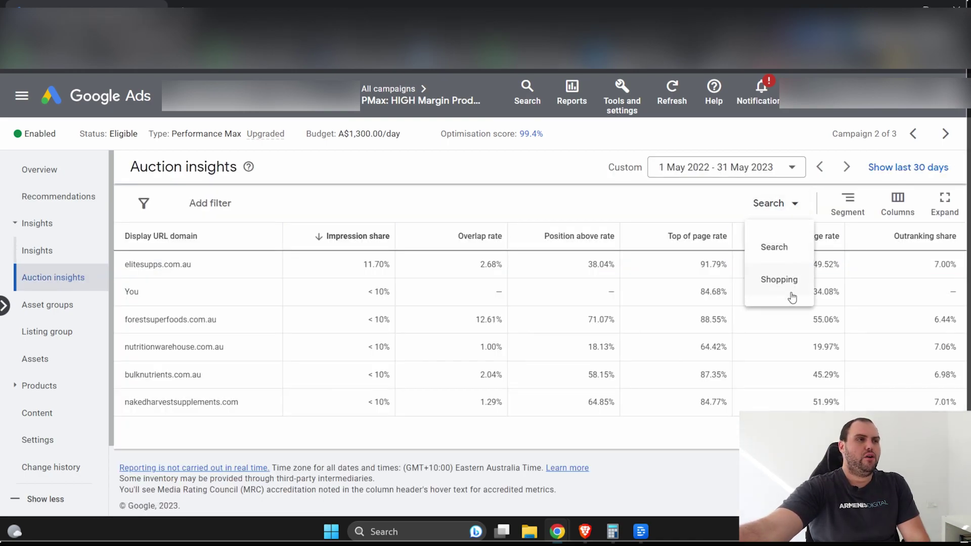
click(788, 278)
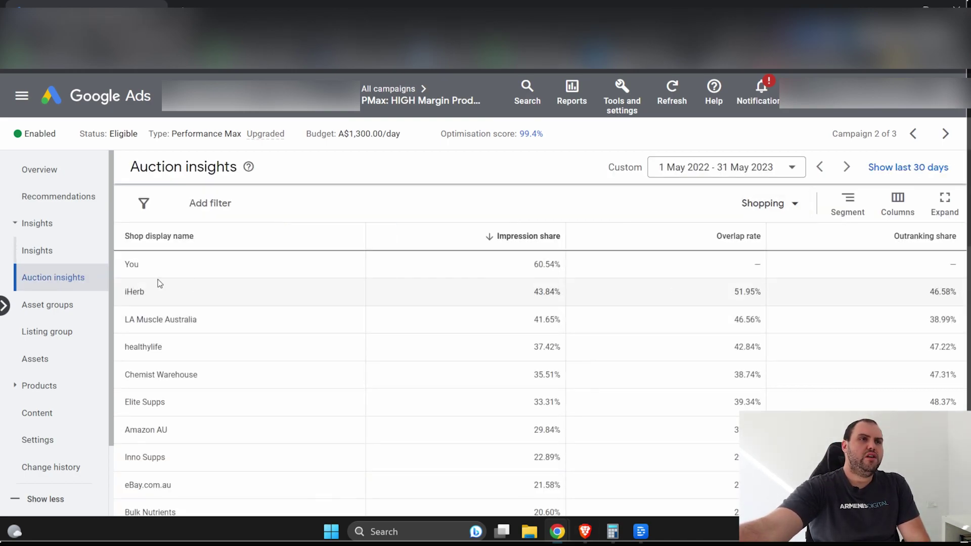